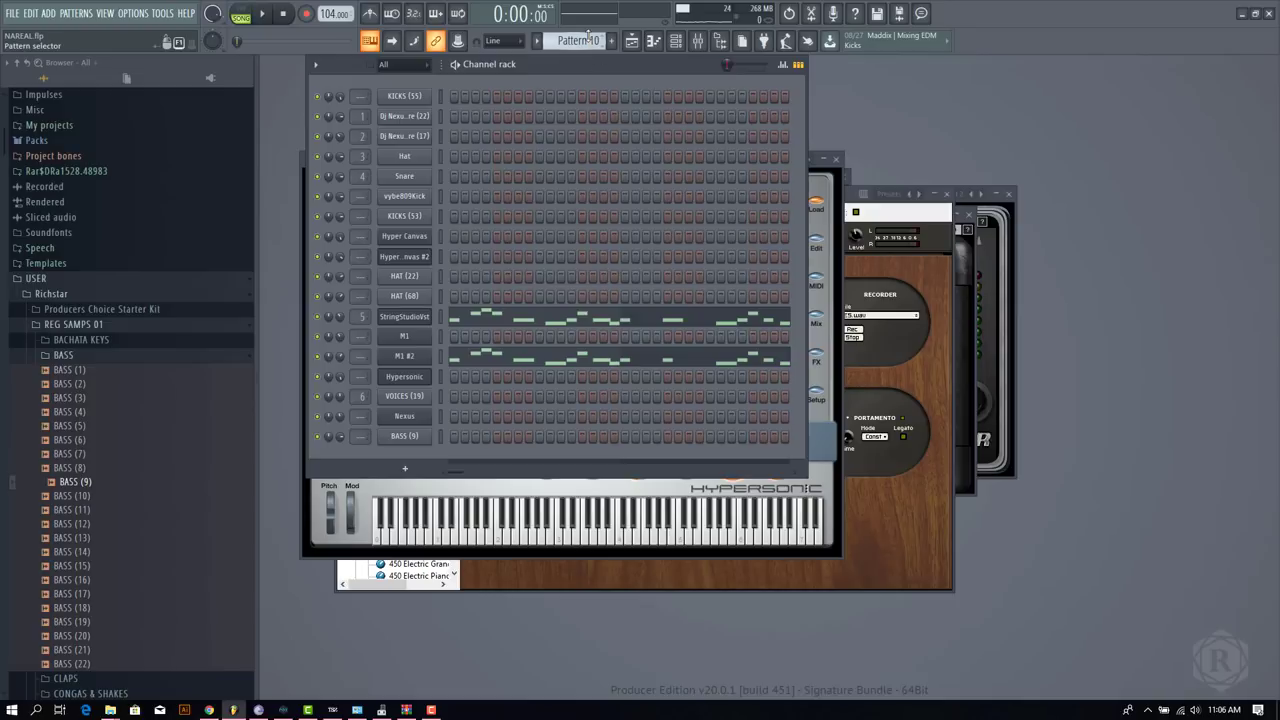
Switch to Pattern 1 and audition several Dj Nexus Snare samples from the Reggaeton folder in the browser
{"action": "scroll", "coordinate": [588, 40], "scroll_direction": "down", "scroll_amount": 9}
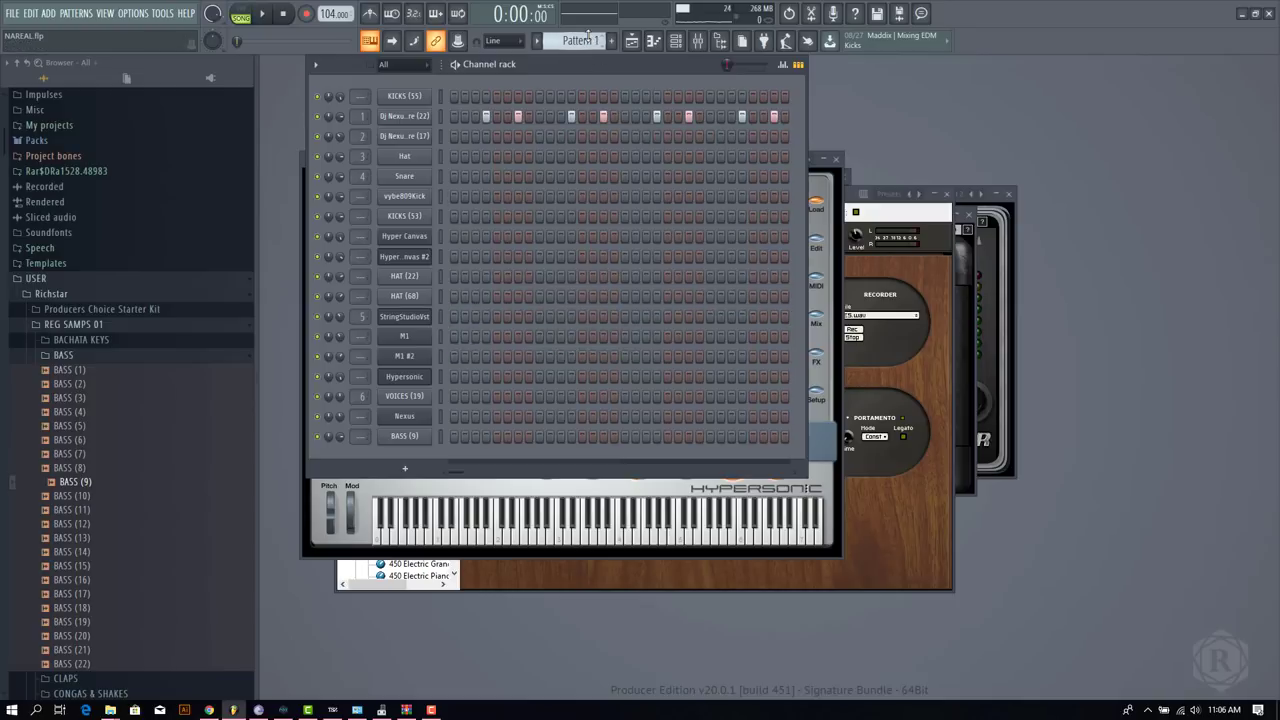
{"action": "left_click", "coordinate": [80, 327]}
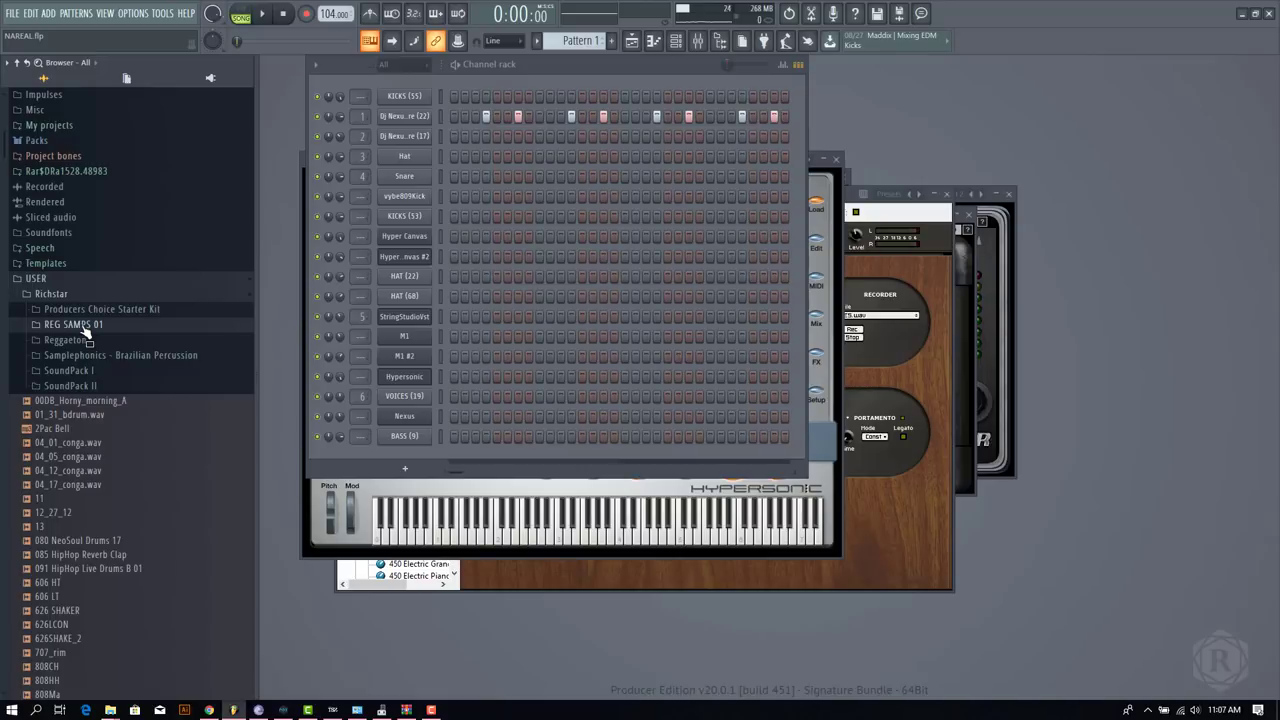
{"action": "left_click", "coordinate": [80, 341]}
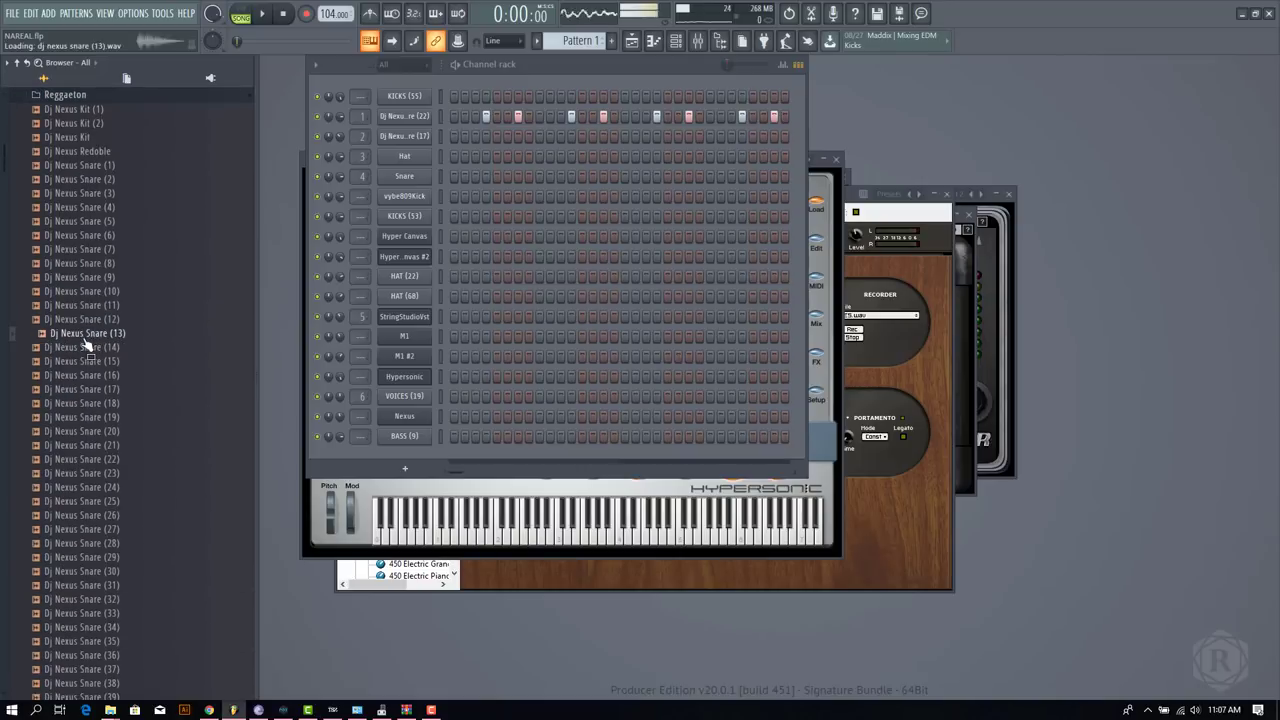
{"action": "left_click", "coordinate": [108, 251]}
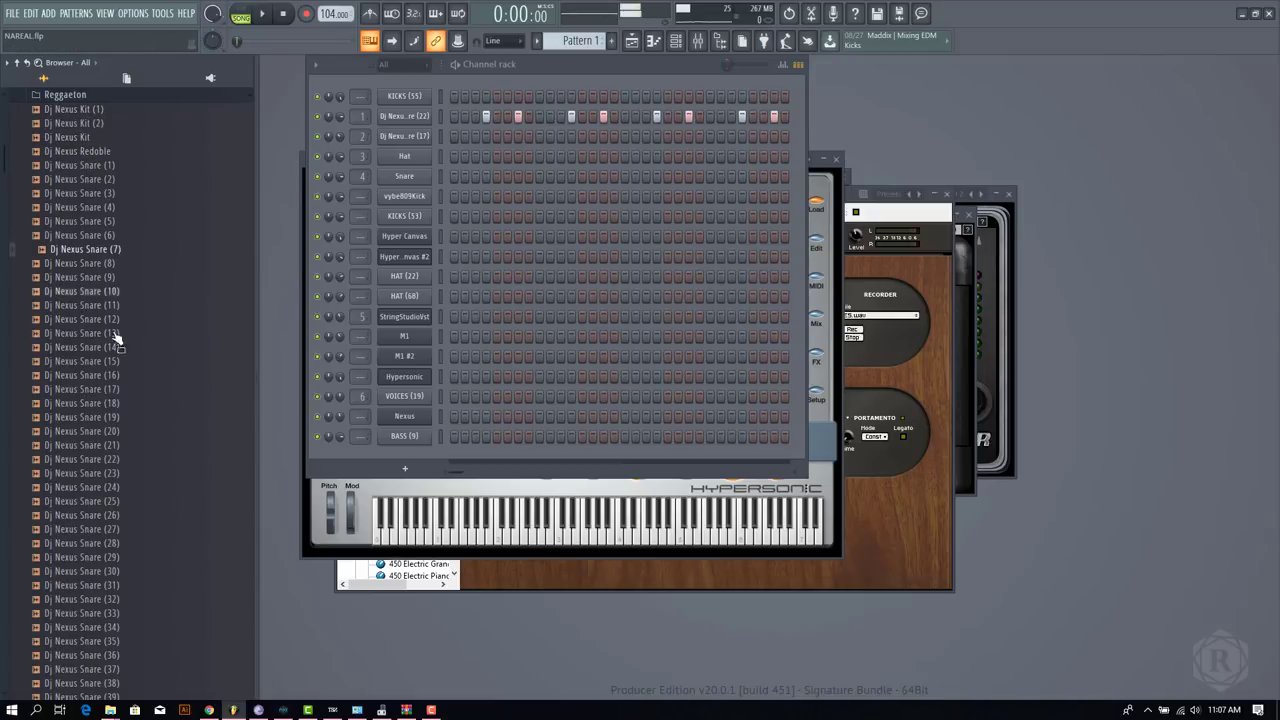
{"action": "left_click", "coordinate": [127, 378]}
{"action": "left_click", "coordinate": [120, 431]}
{"action": "left_click", "coordinate": [125, 473]}
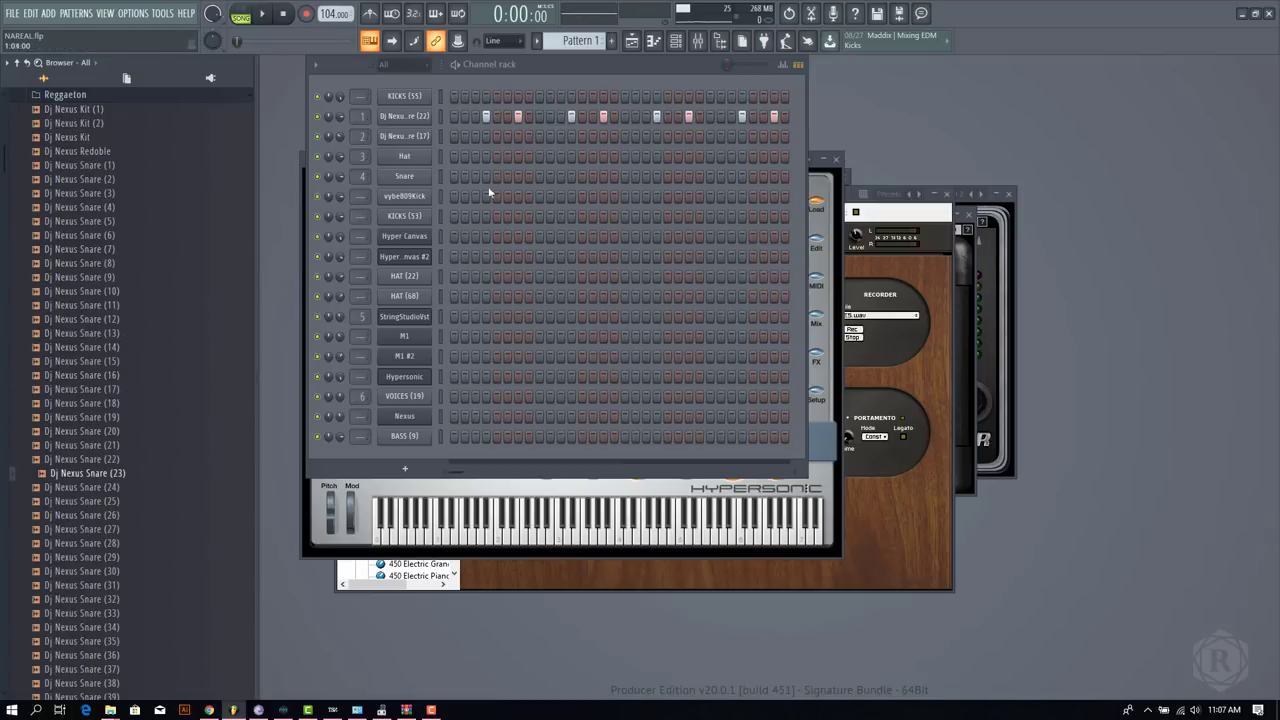
Check the Dj Nexus (22) channel, switch playback to pattern mode and play Pattern 1
{"action": "left_click", "coordinate": [405, 118]}
{"action": "left_click", "coordinate": [405, 118]}
{"action": "left_click", "coordinate": [241, 12]}
{"action": "left_click", "coordinate": [262, 14]}
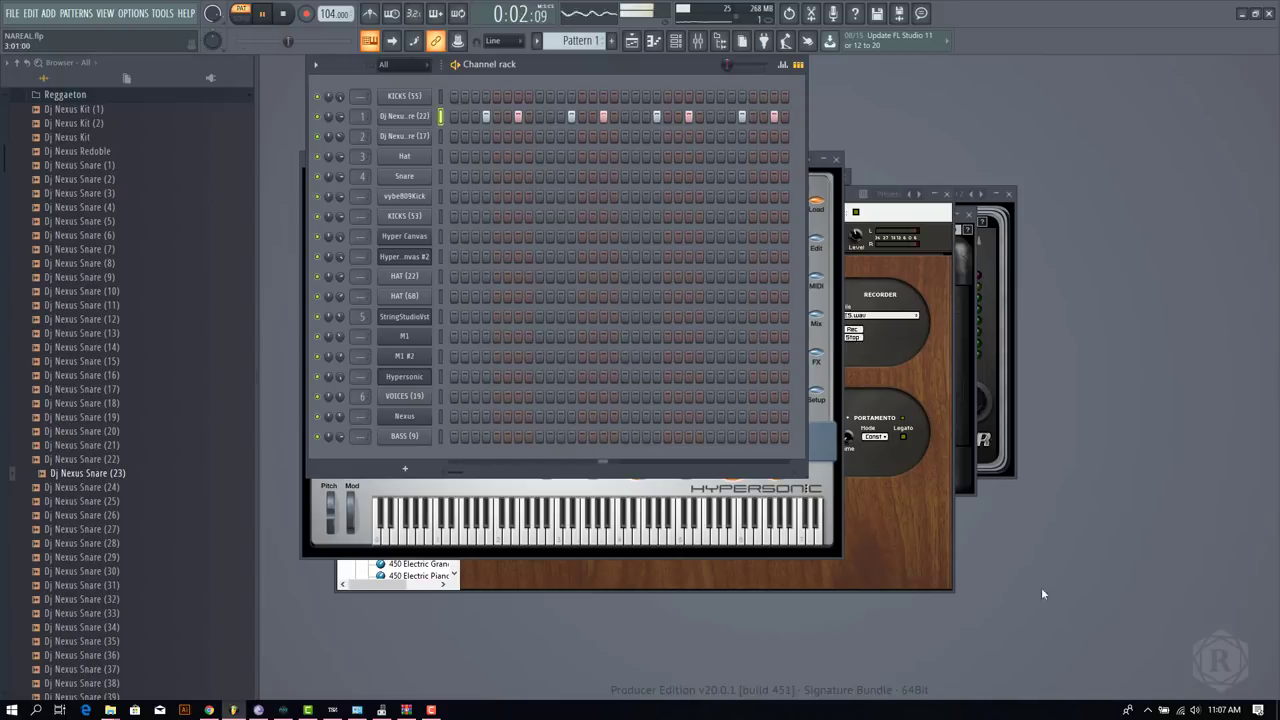
Set the system speaker volume to 60 while the pattern plays
{"action": "left_click", "coordinate": [1194, 710]}
{"action": "left_click", "coordinate": [1176, 683]}
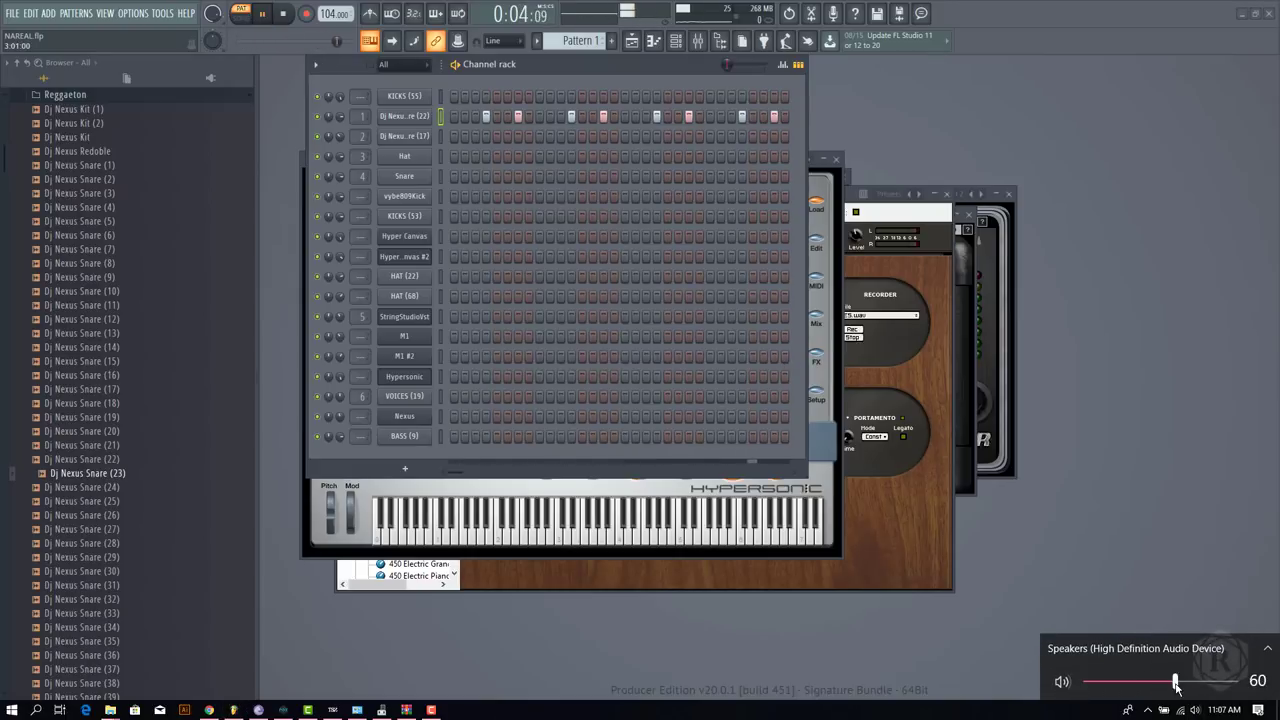
{"action": "left_click", "coordinate": [584, 57]}
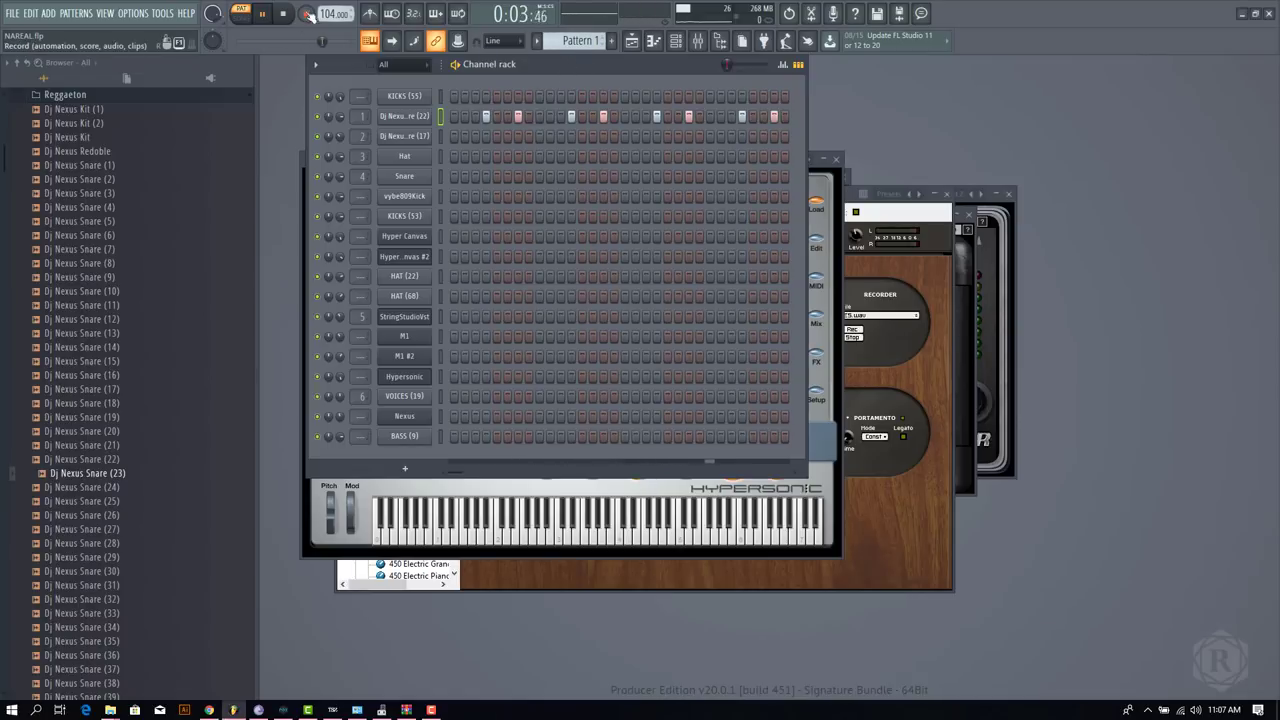
Stop Pattern 1, switch to Pattern 2 and play it
{"action": "left_click", "coordinate": [265, 16]}
{"action": "scroll", "coordinate": [567, 46], "scroll_direction": "down", "scroll_amount": 1}
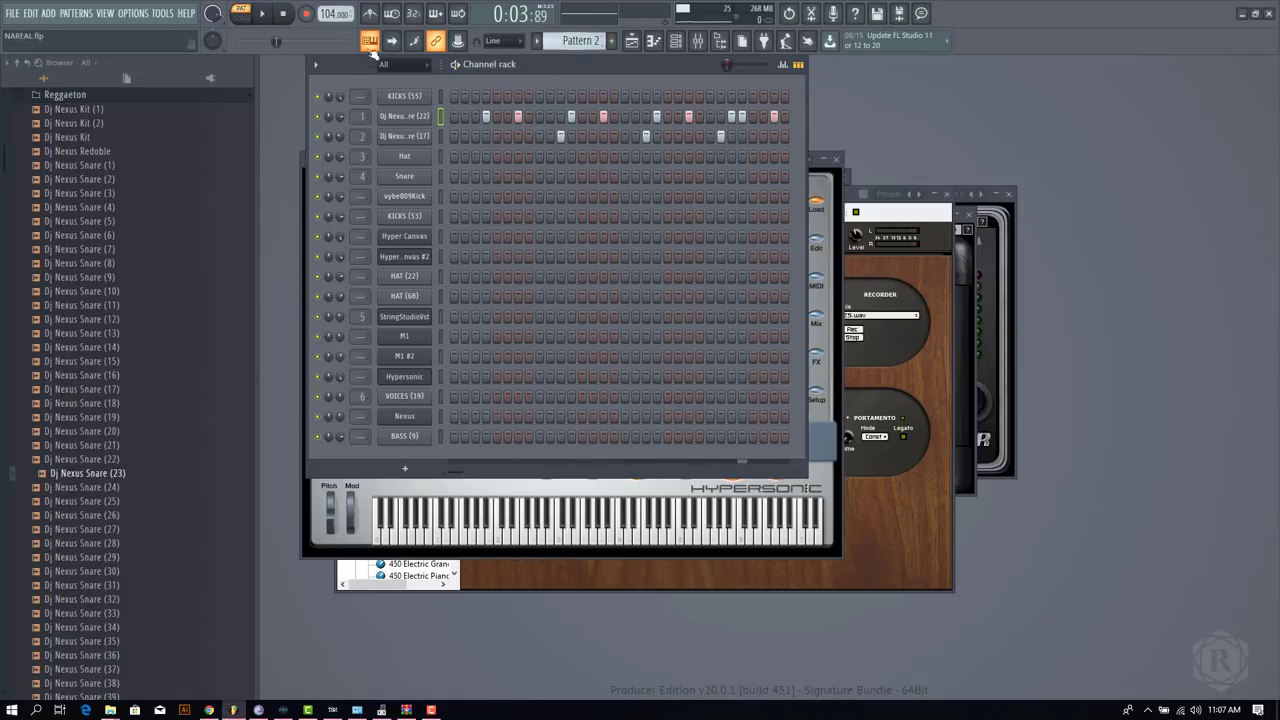
{"action": "left_click", "coordinate": [261, 18]}
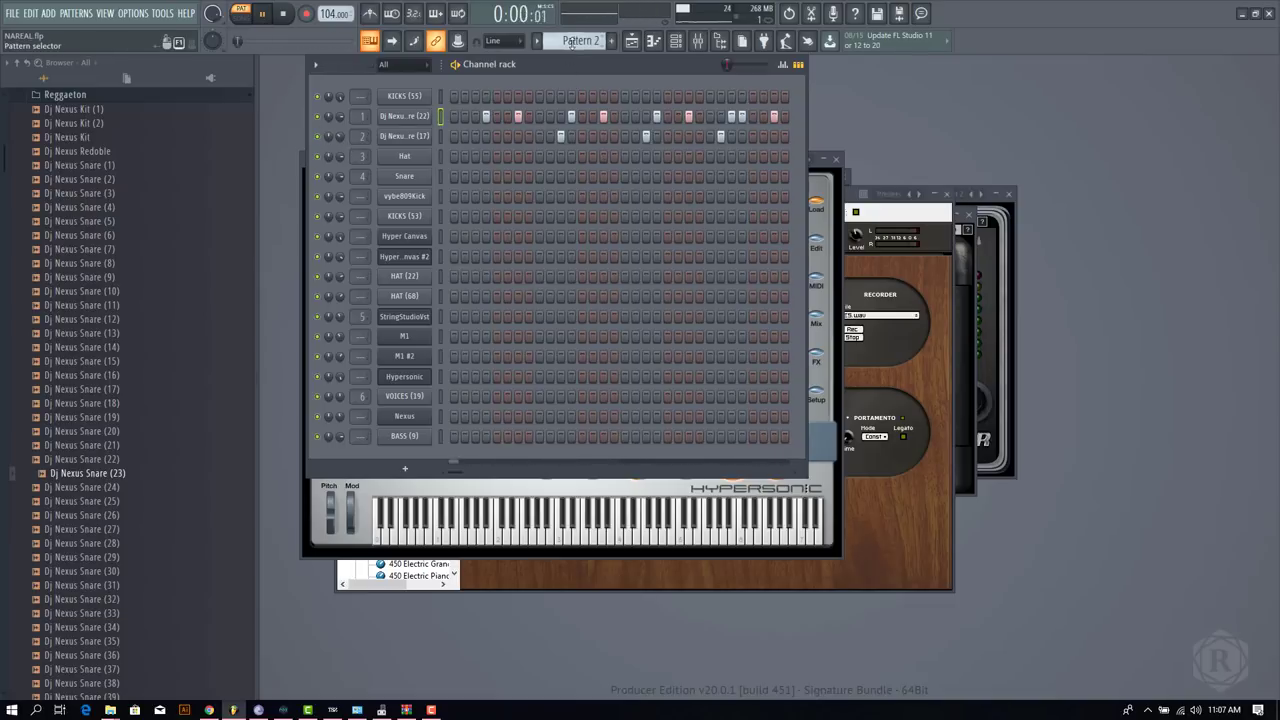
Listen to Pattern 3, inspect the vybe809Kick channel settings, and stop playback
{"action": "scroll", "coordinate": [571, 42], "scroll_direction": "down", "scroll_amount": 1}
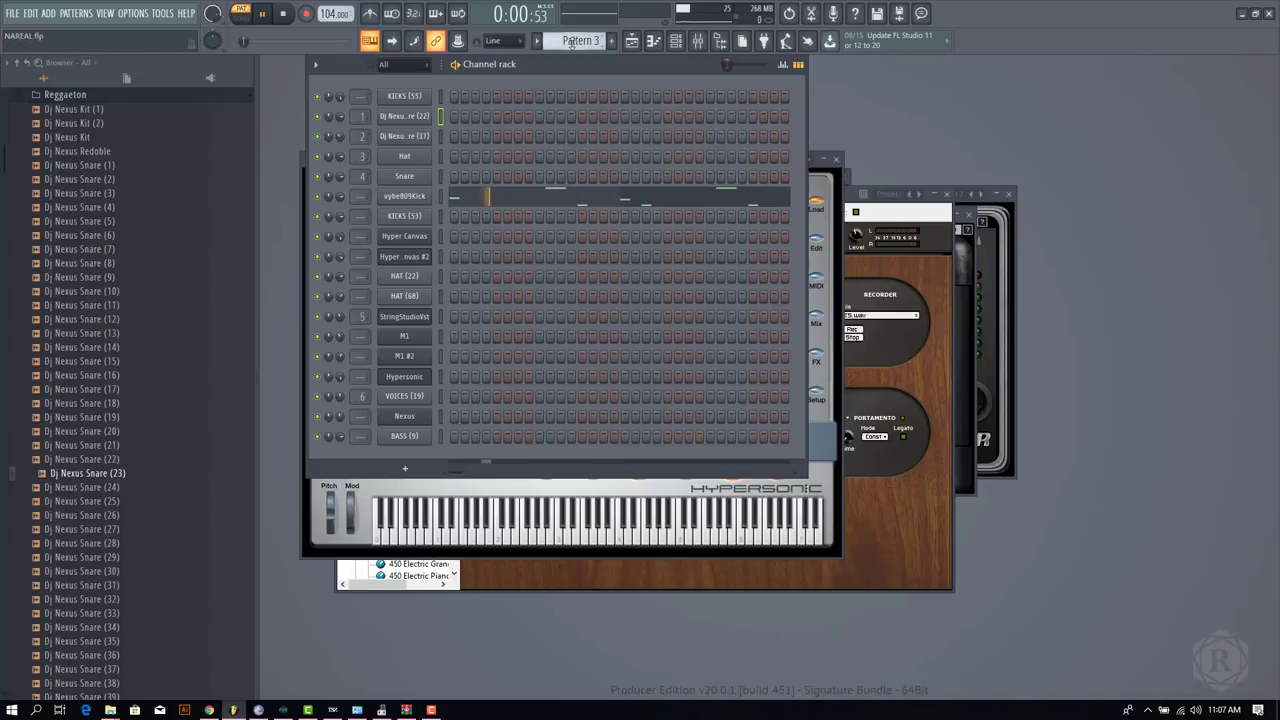
{"action": "left_click", "coordinate": [418, 197]}
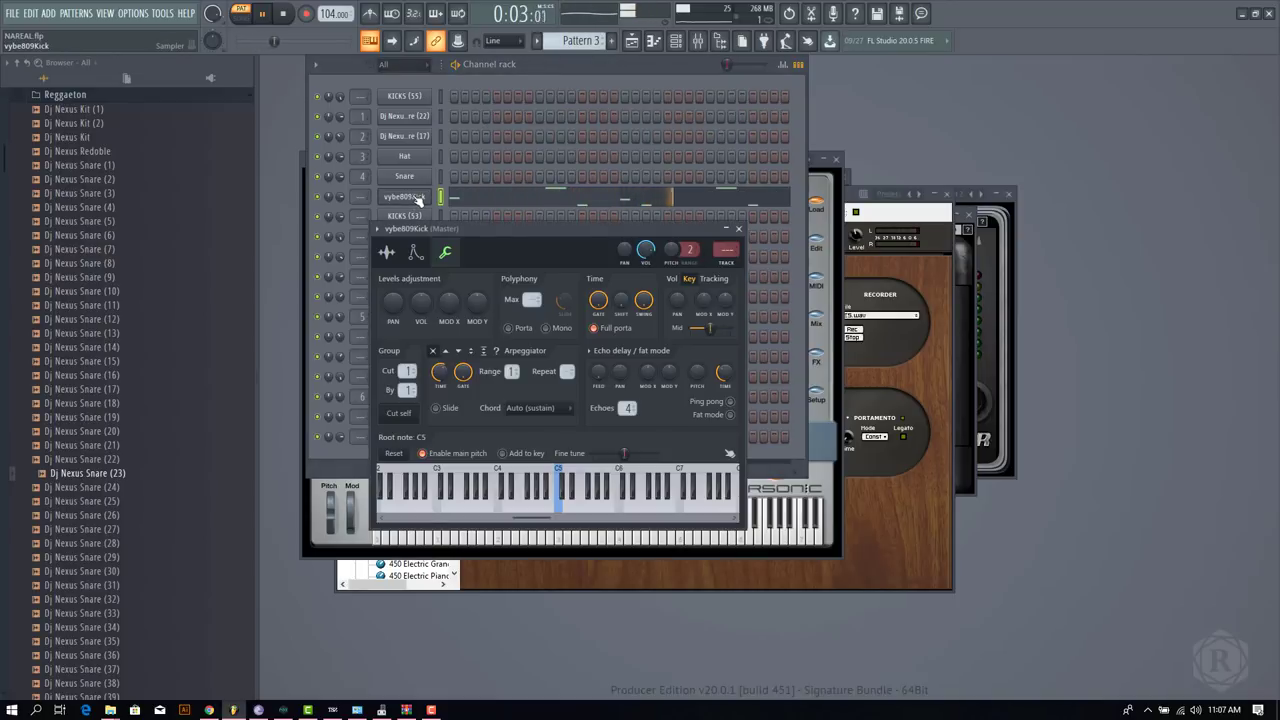
{"action": "left_click", "coordinate": [739, 228]}
{"action": "left_click", "coordinate": [265, 16]}
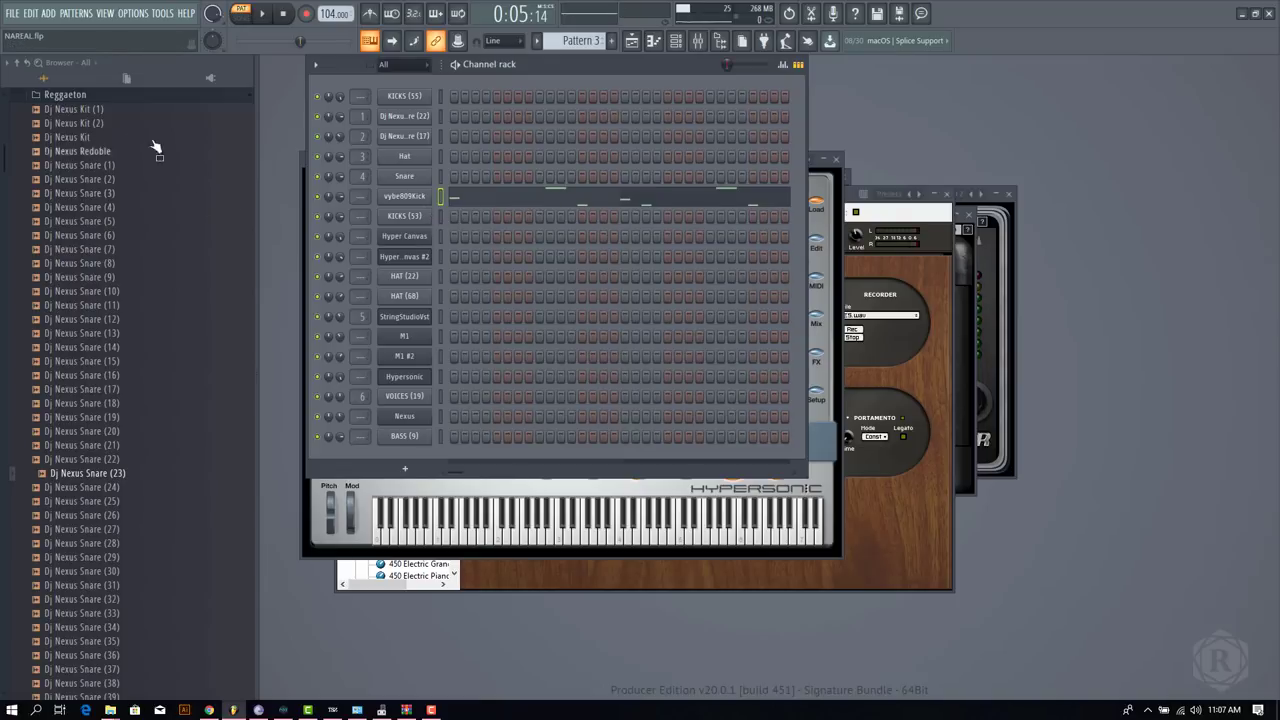
Audition the vybe809Kick sample from the Rick Ross - B.M.F. zip inside the SoundPack II folder
{"action": "scroll", "coordinate": [100, 125], "scroll_direction": "up", "scroll_amount": 5}
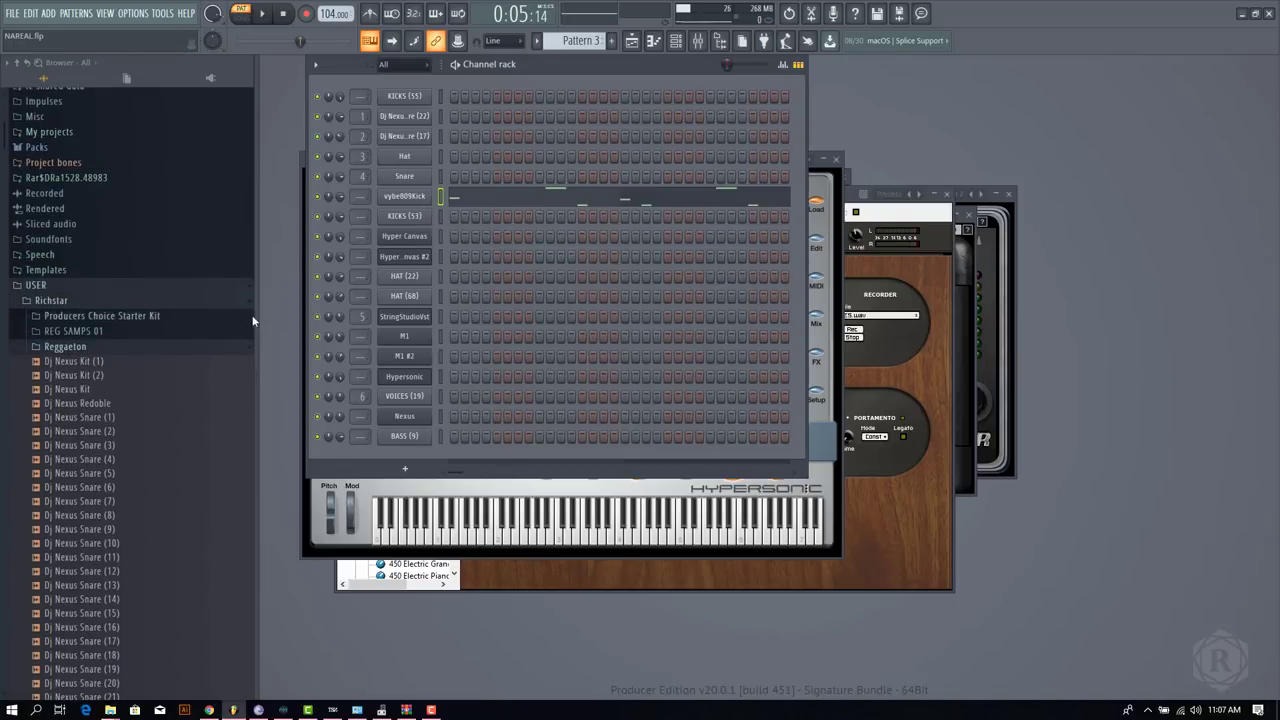
{"action": "left_click", "coordinate": [87, 348]}
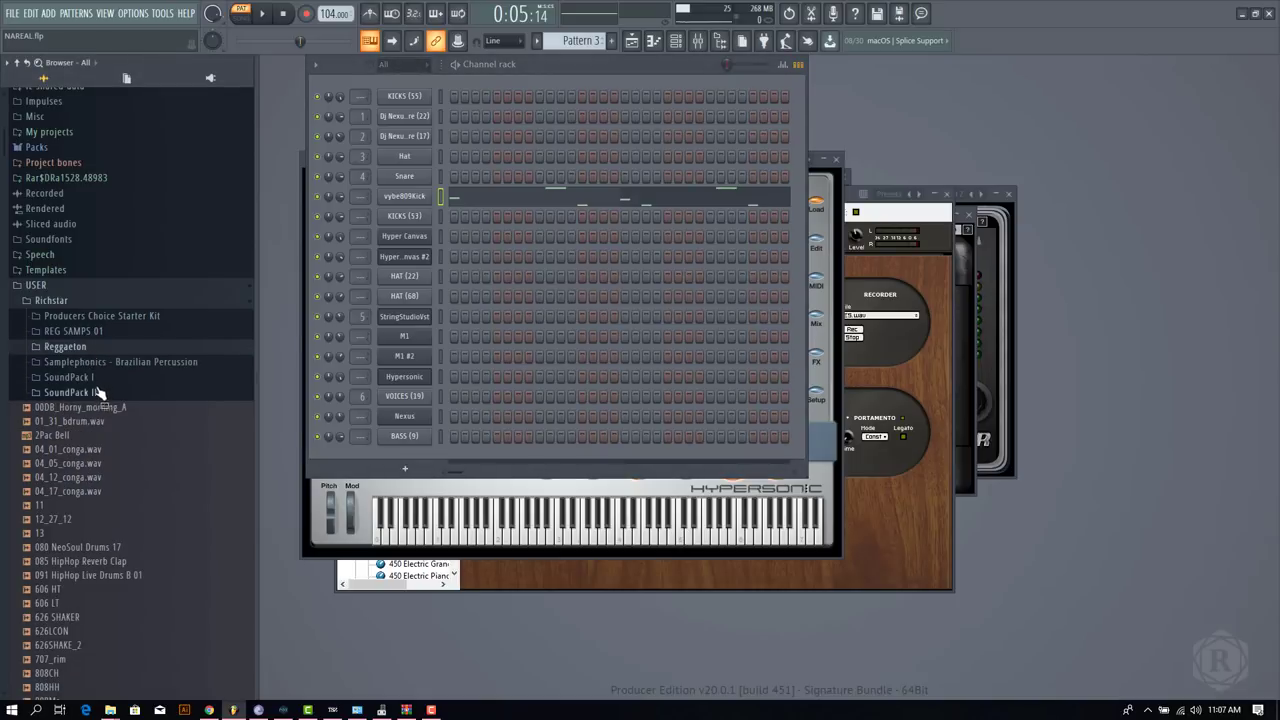
{"action": "left_click", "coordinate": [68, 392]}
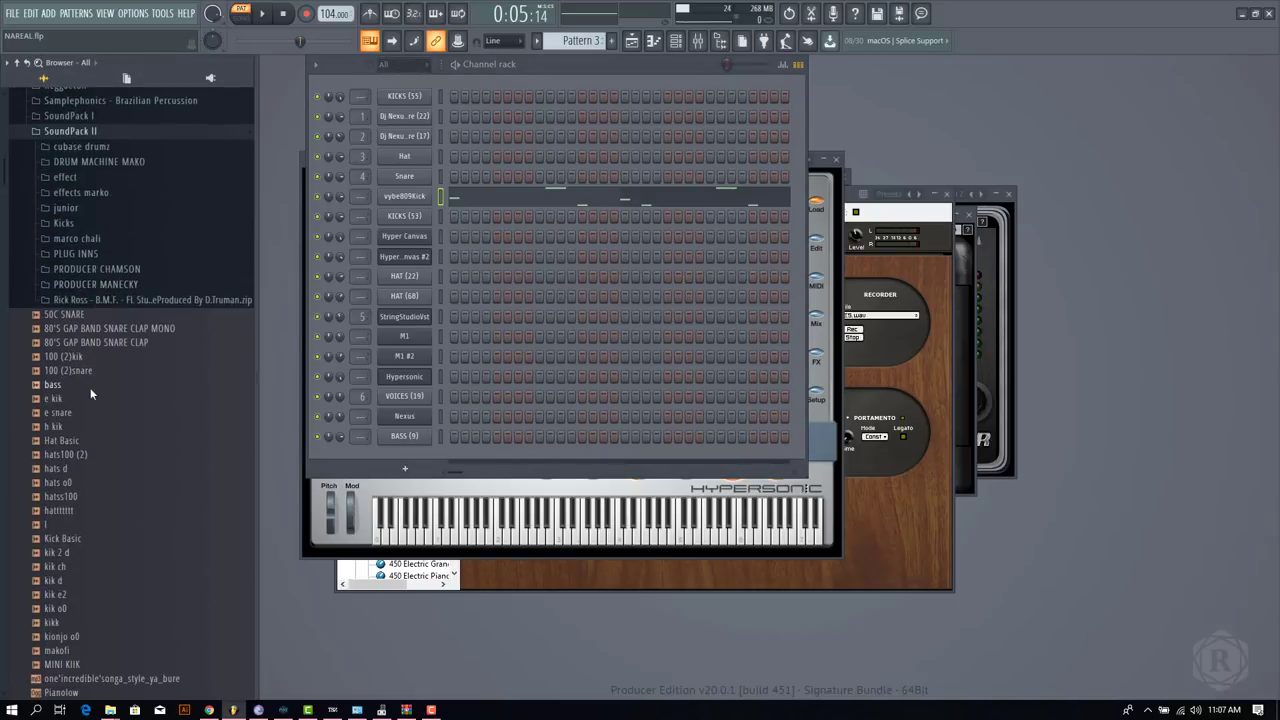
{"action": "left_click", "coordinate": [92, 302]}
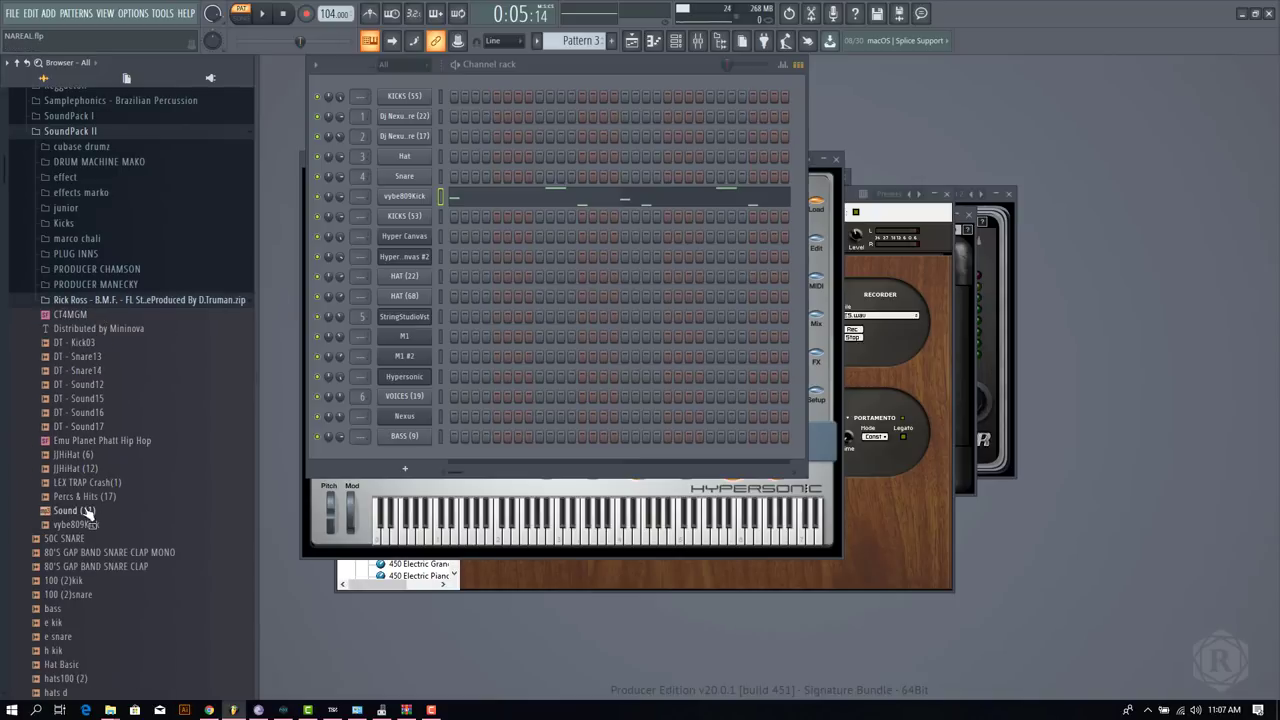
{"action": "left_click_drag", "start_coordinate": [85, 532], "coordinate": [97, 538]}
{"action": "left_click", "coordinate": [88, 526]}
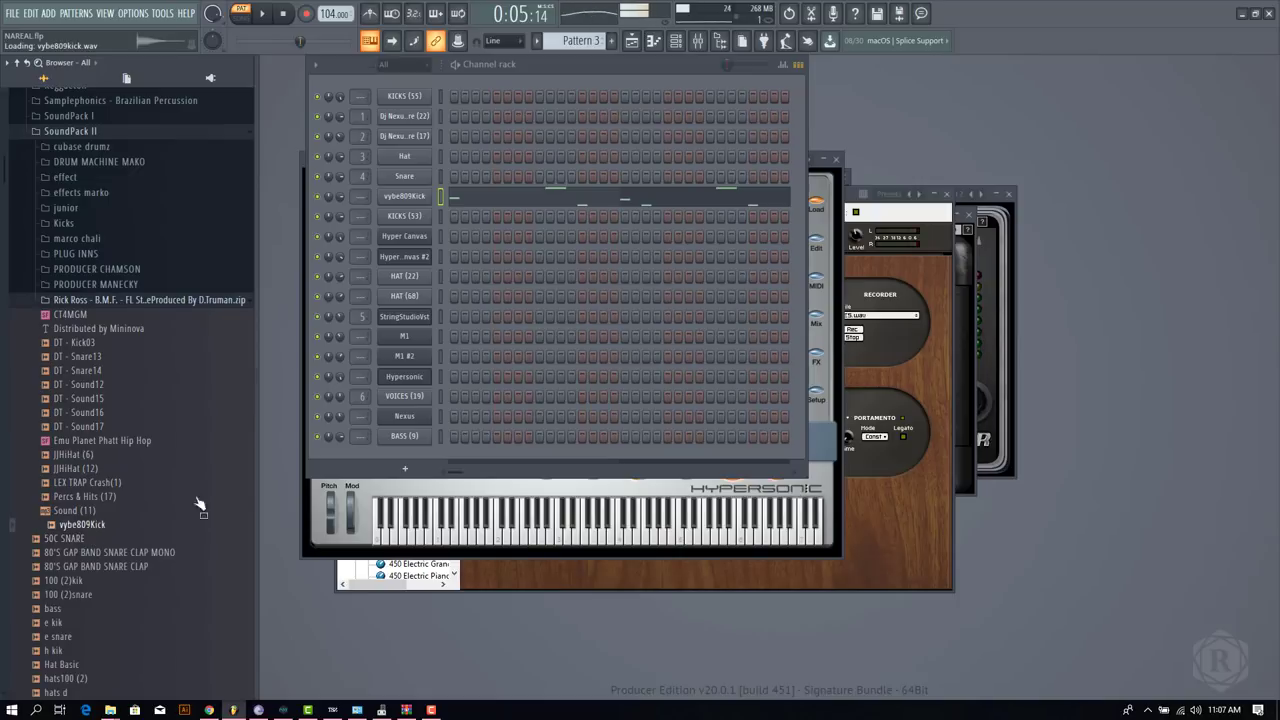
Replay Pattern 3, switch to Pattern 4 and play its KICKS (53) steps
{"action": "left_click", "coordinate": [264, 13]}
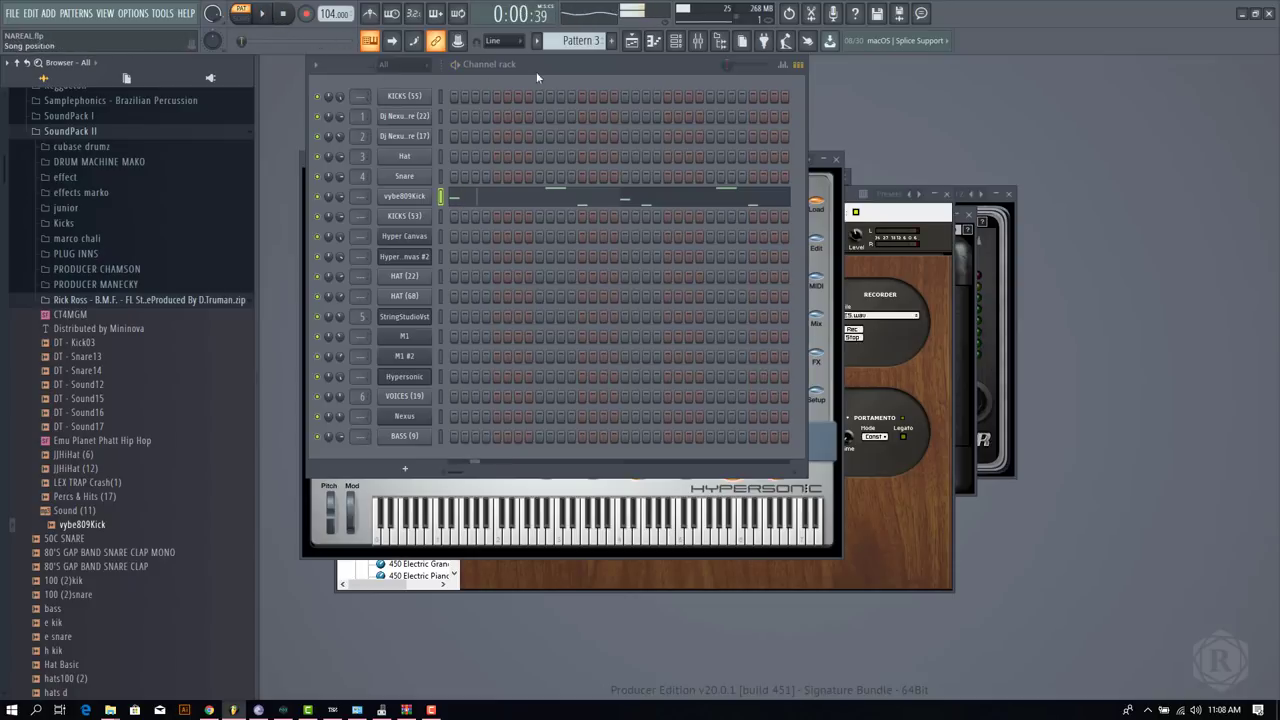
{"action": "scroll", "coordinate": [565, 42], "scroll_direction": "down", "scroll_amount": 1}
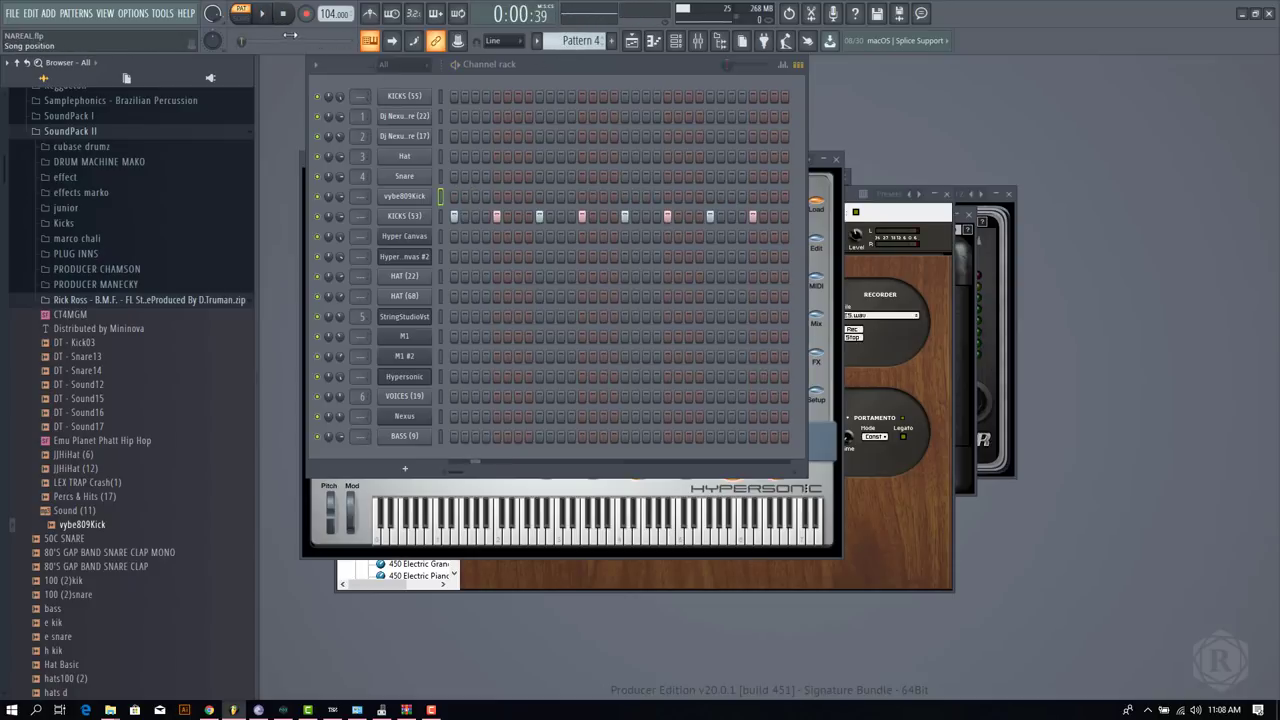
{"action": "left_click", "coordinate": [266, 14]}
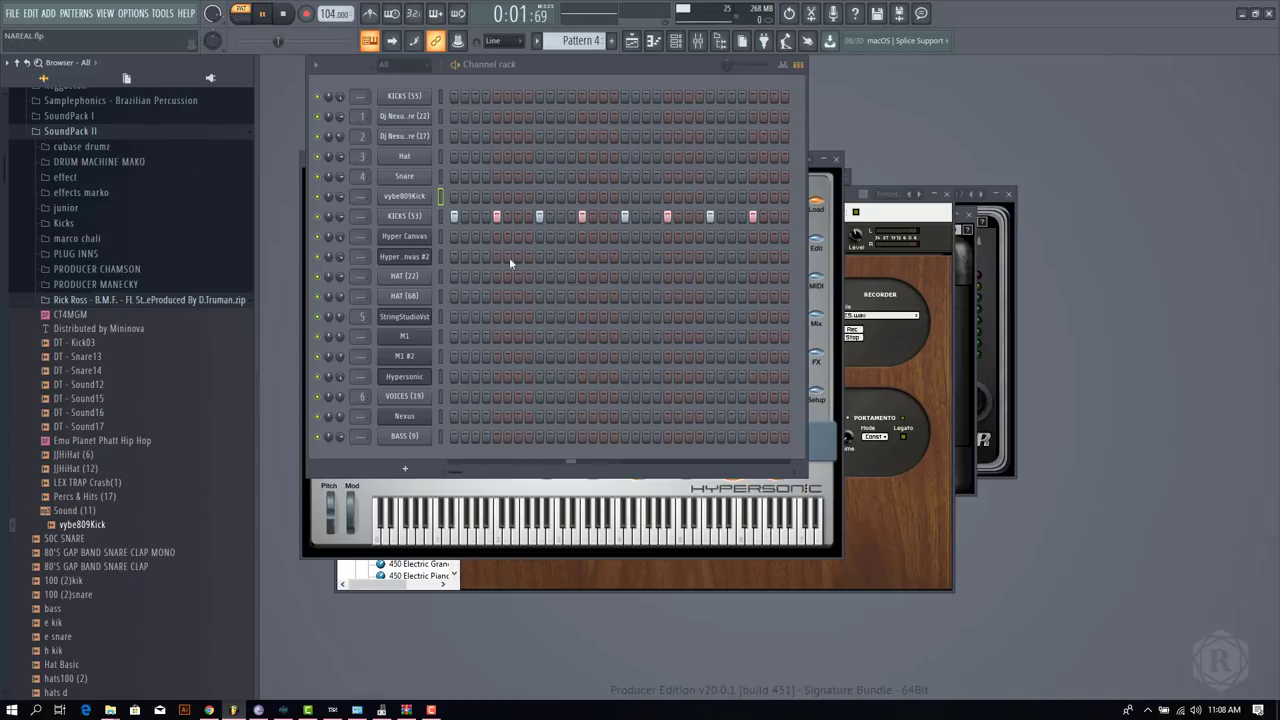
Switch to Pattern 5, play its KICKS (55) steps and replay them after a stop
{"action": "scroll", "coordinate": [137, 177], "scroll_direction": "up", "scroll_amount": 5}
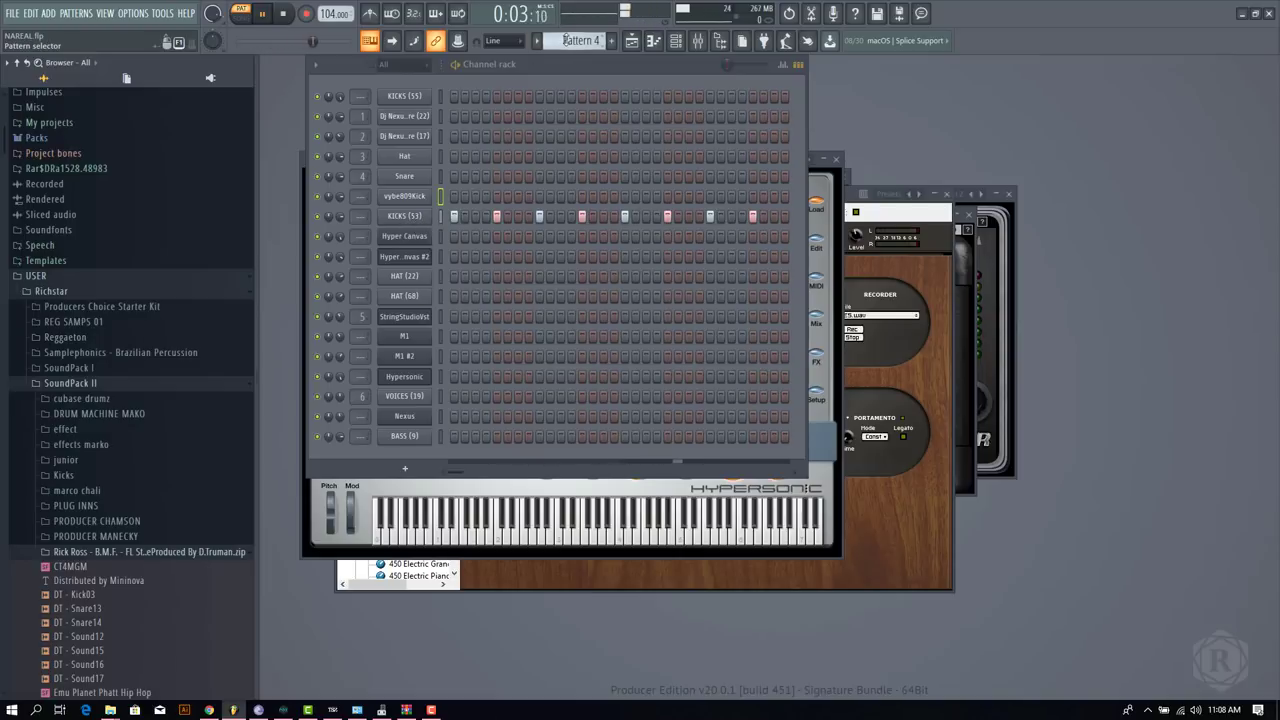
{"action": "scroll", "coordinate": [566, 40], "scroll_direction": "down", "scroll_amount": 1}
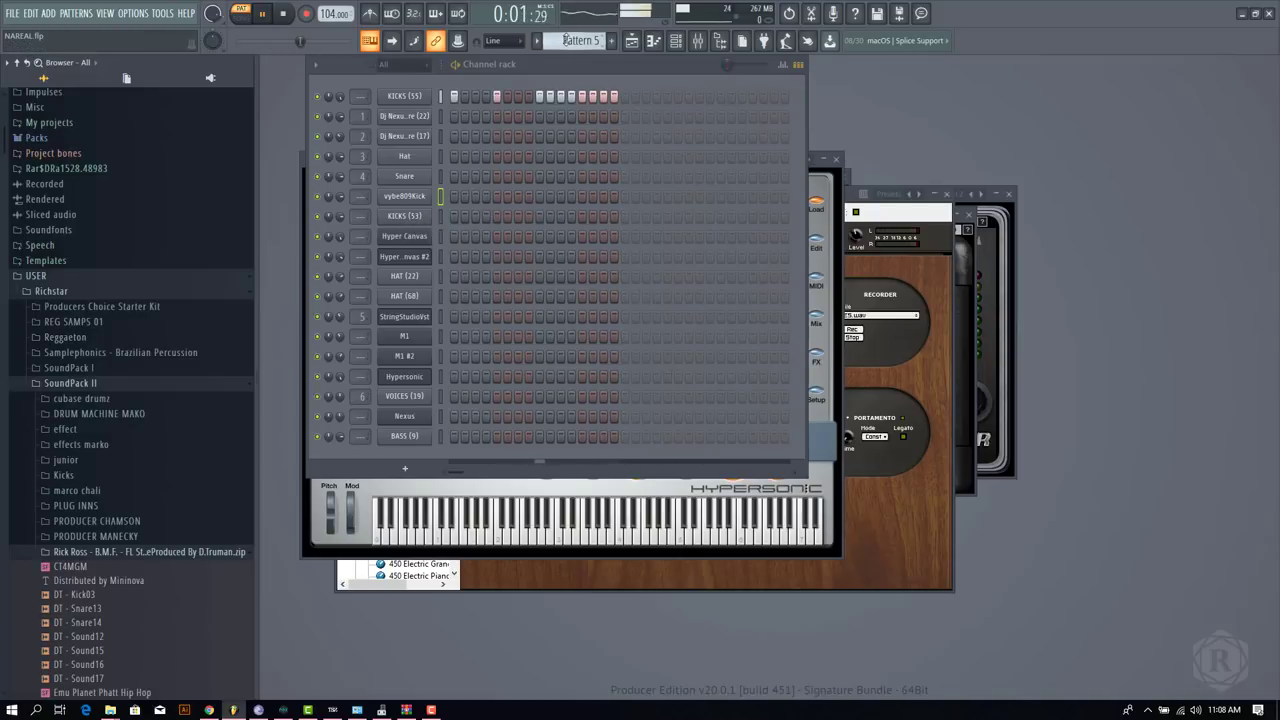
{"action": "left_click", "coordinate": [272, 22]}
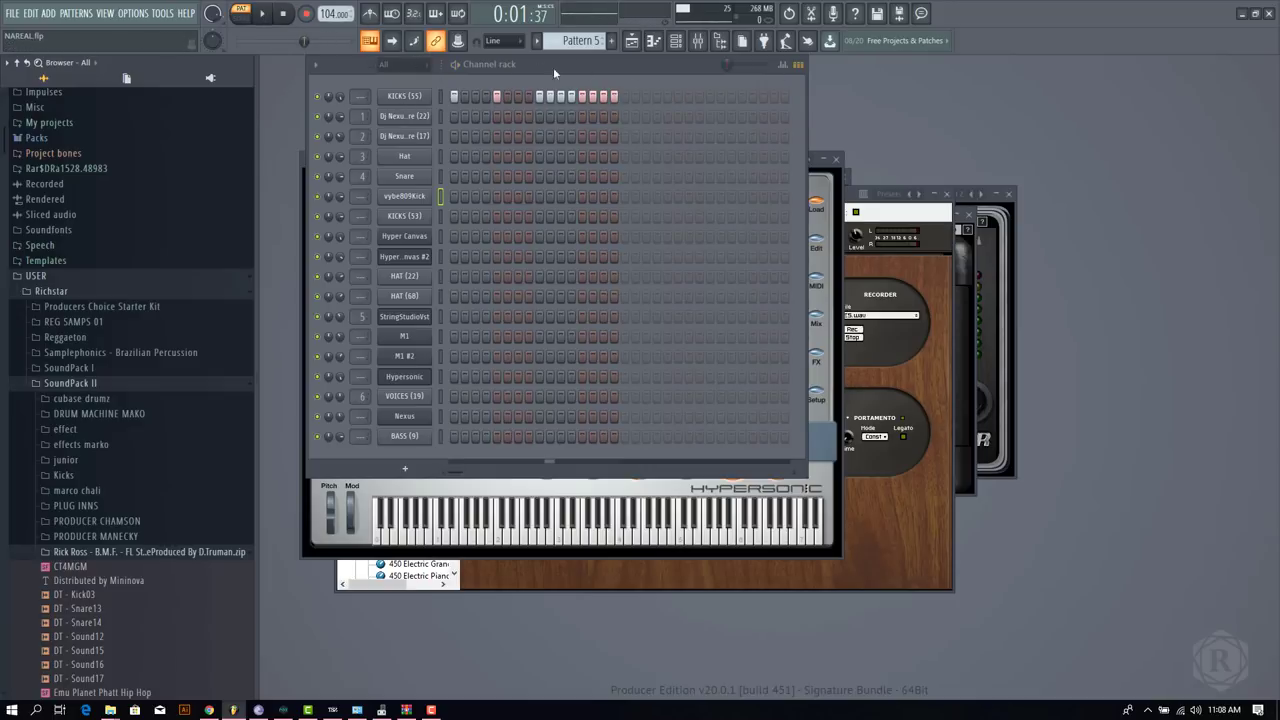
{"action": "left_click", "coordinate": [266, 14]}
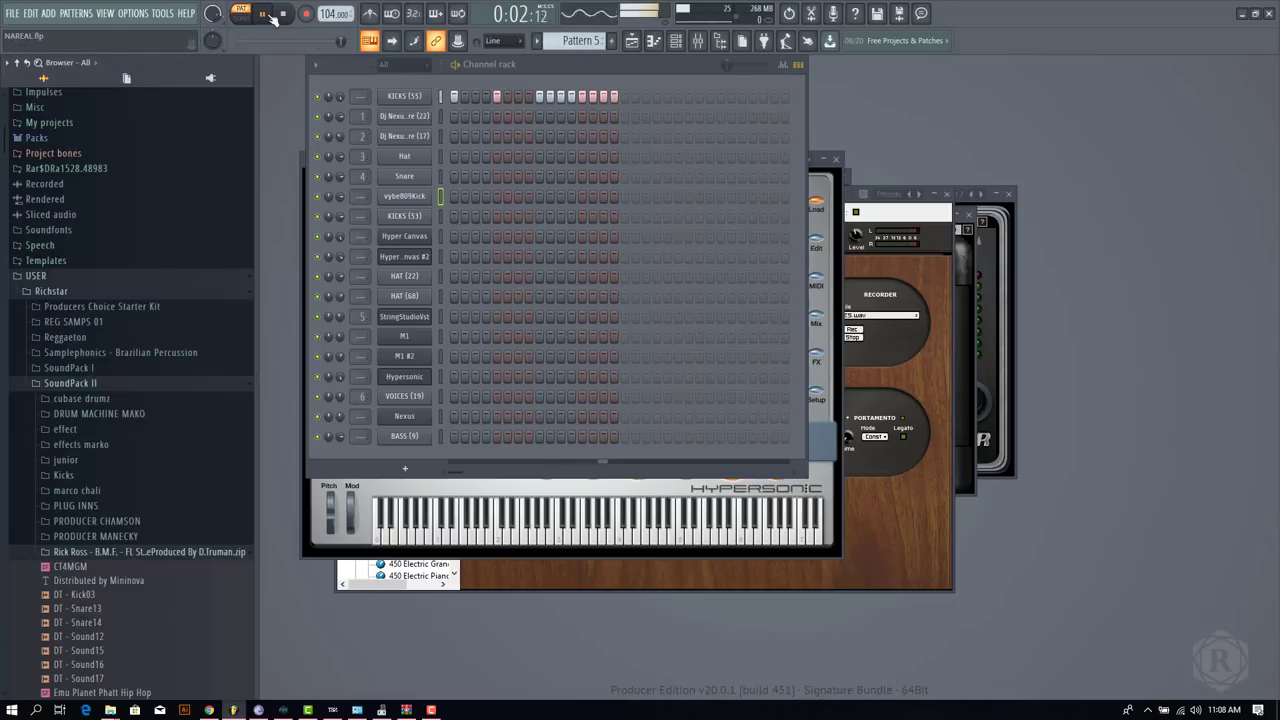
Switch to Pattern 6 and show the Hyper Canvas channel's plugin interface
{"action": "scroll", "coordinate": [585, 45], "scroll_direction": "down", "scroll_amount": 1}
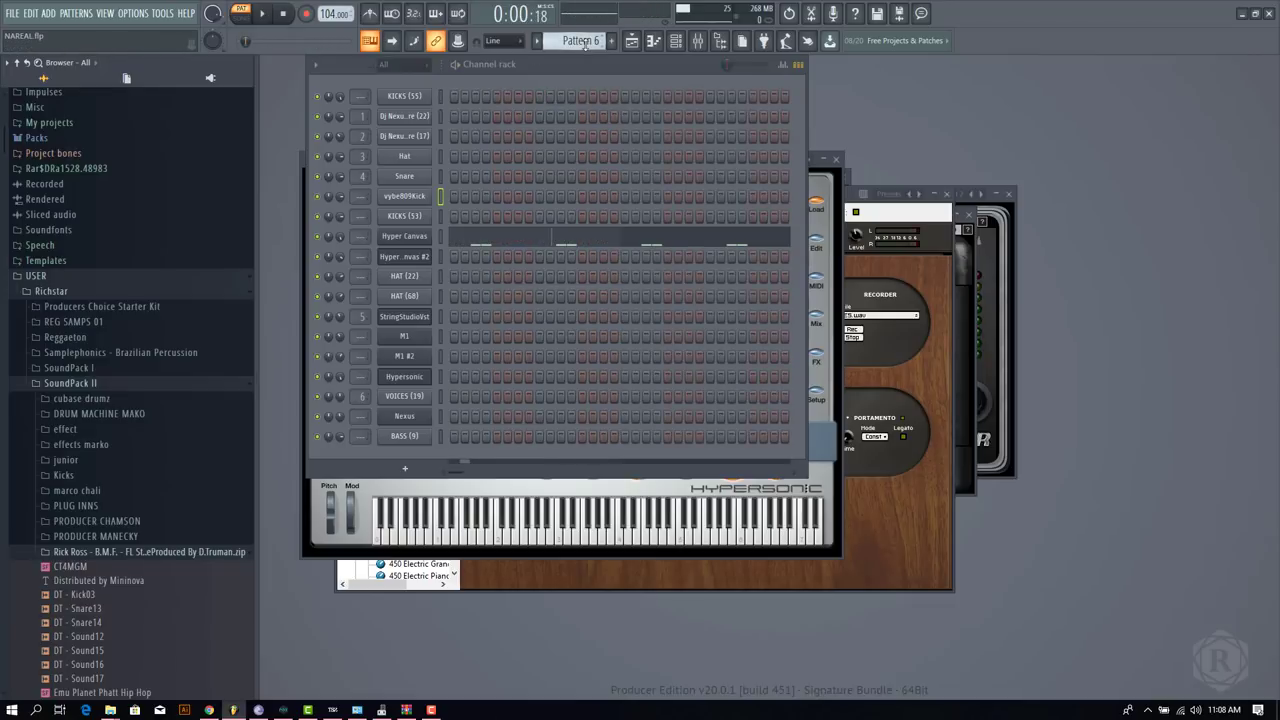
{"action": "left_click", "coordinate": [401, 244]}
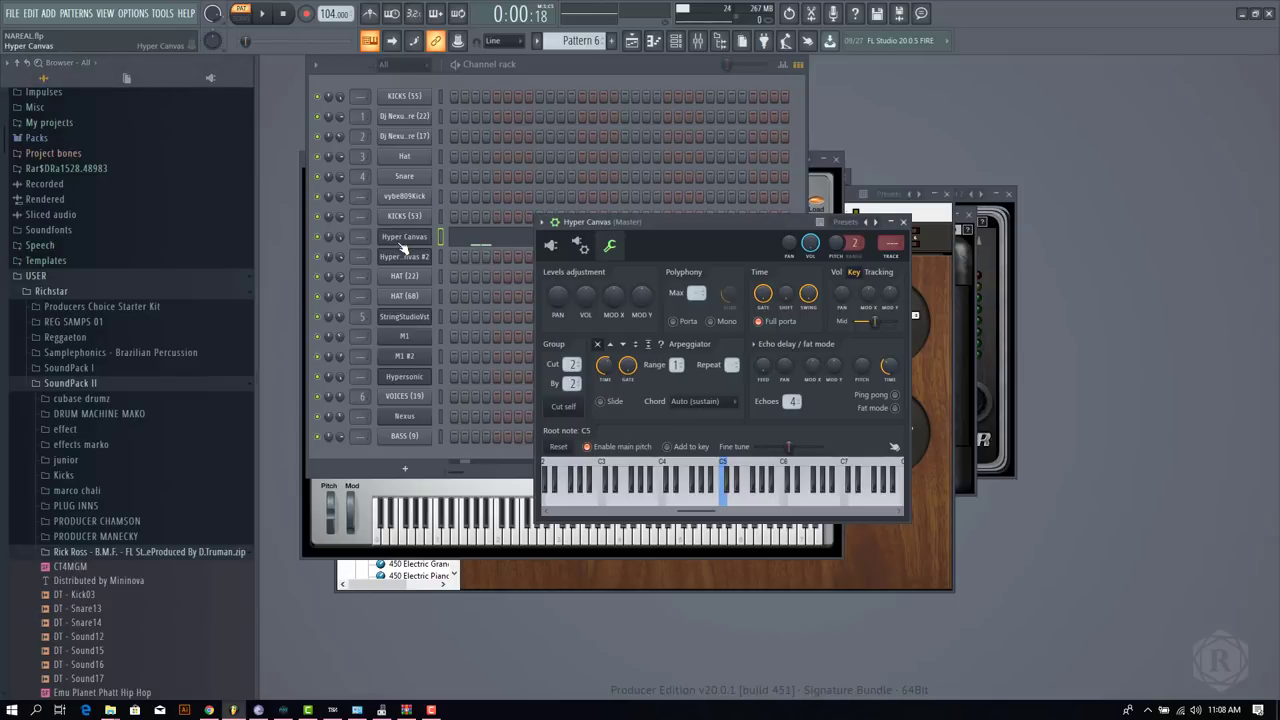
{"action": "left_click", "coordinate": [550, 246]}
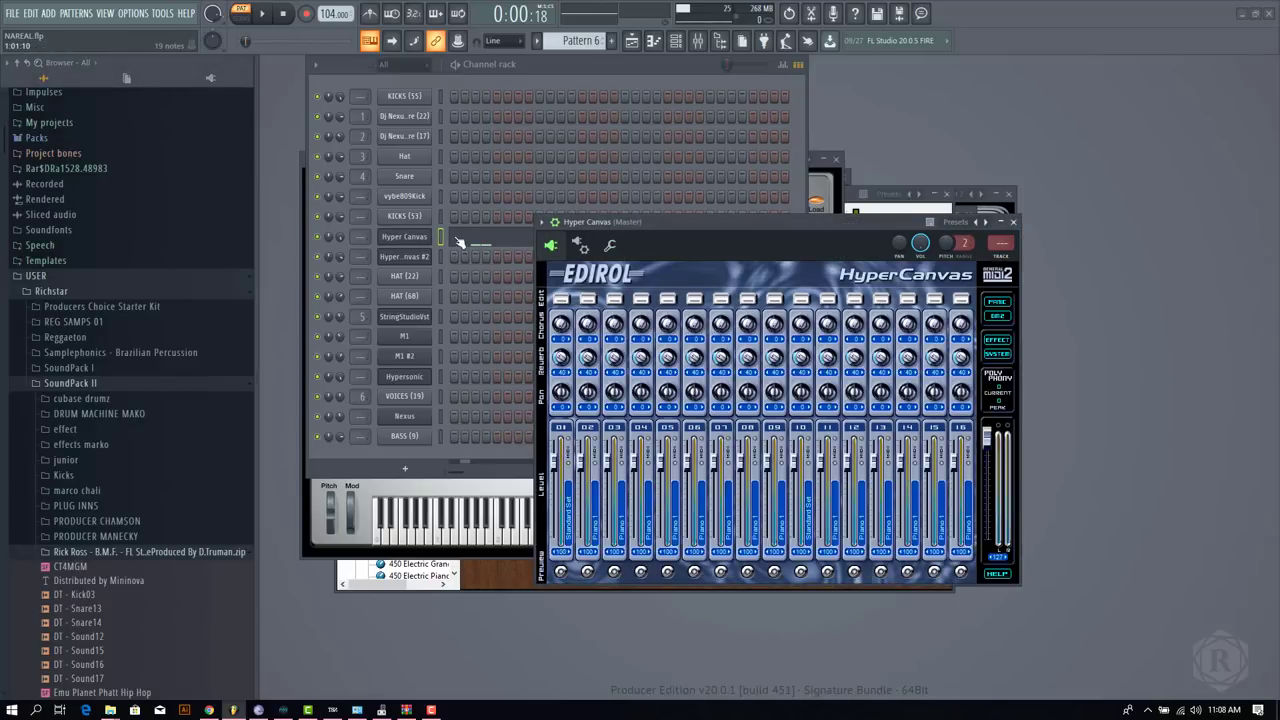
Open the Hyper Canvas notes in the piano roll, play Pattern 6 there, and return to the channel rack
{"action": "left_click", "coordinate": [459, 243]}
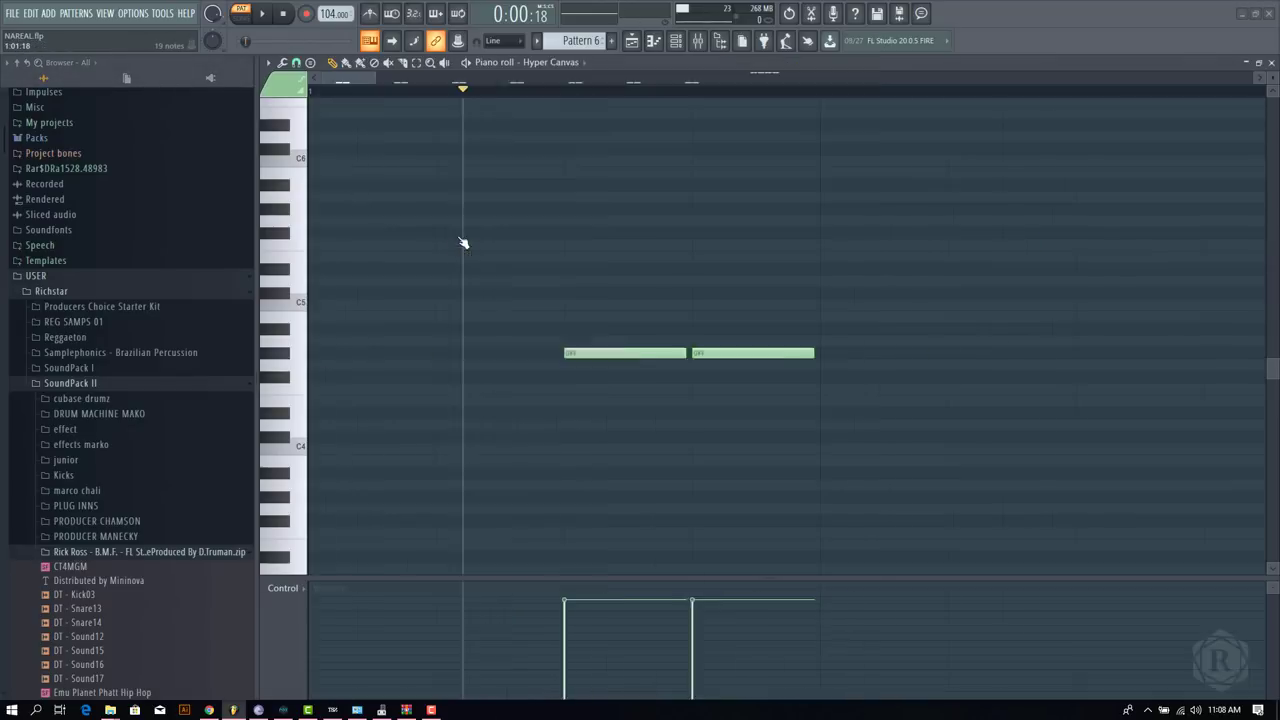
{"action": "left_click", "coordinate": [285, 353]}
{"action": "left_click", "coordinate": [263, 14]}
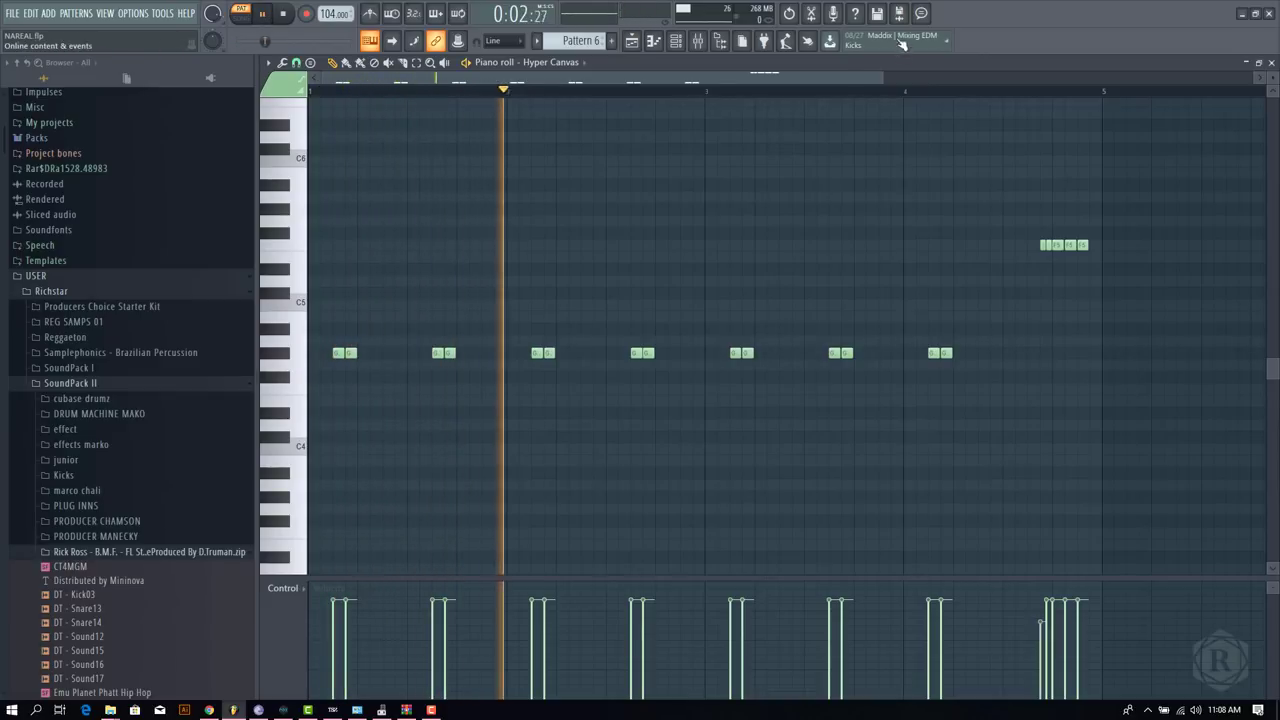
{"action": "left_click_drag", "start_coordinate": [882, 77], "coordinate": [930, 76]}
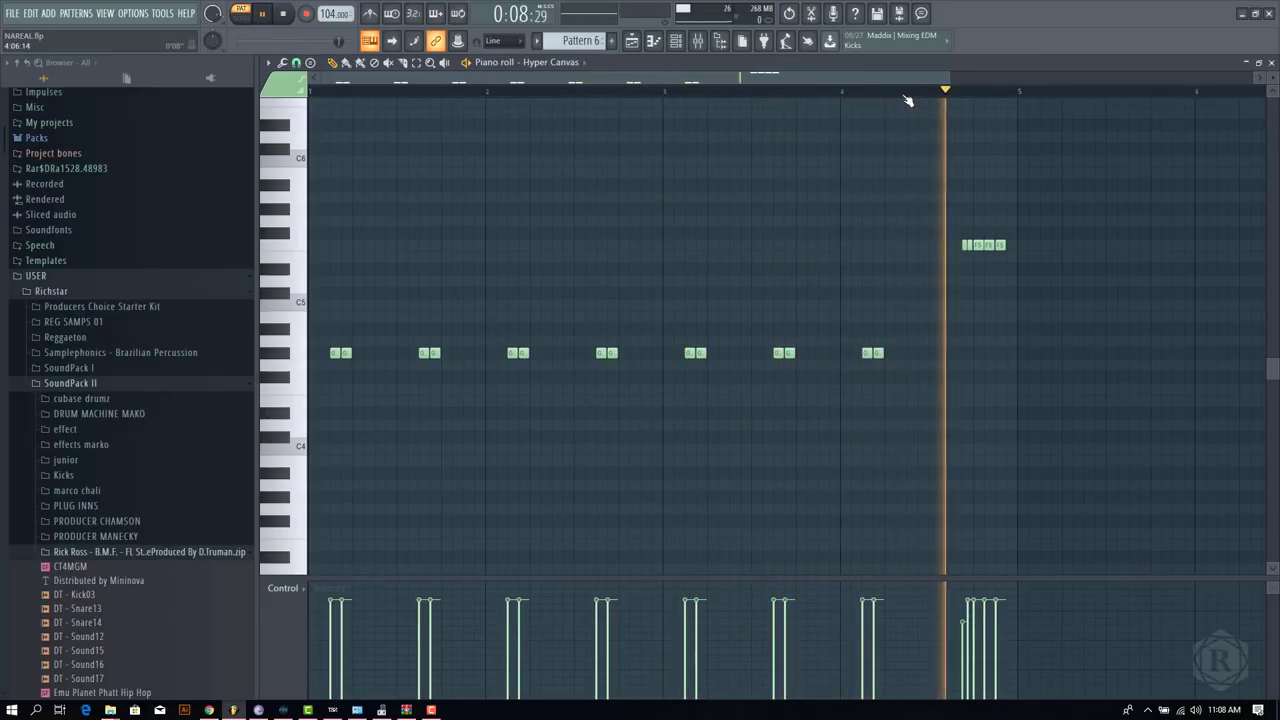
{"action": "key", "text": "F7"}
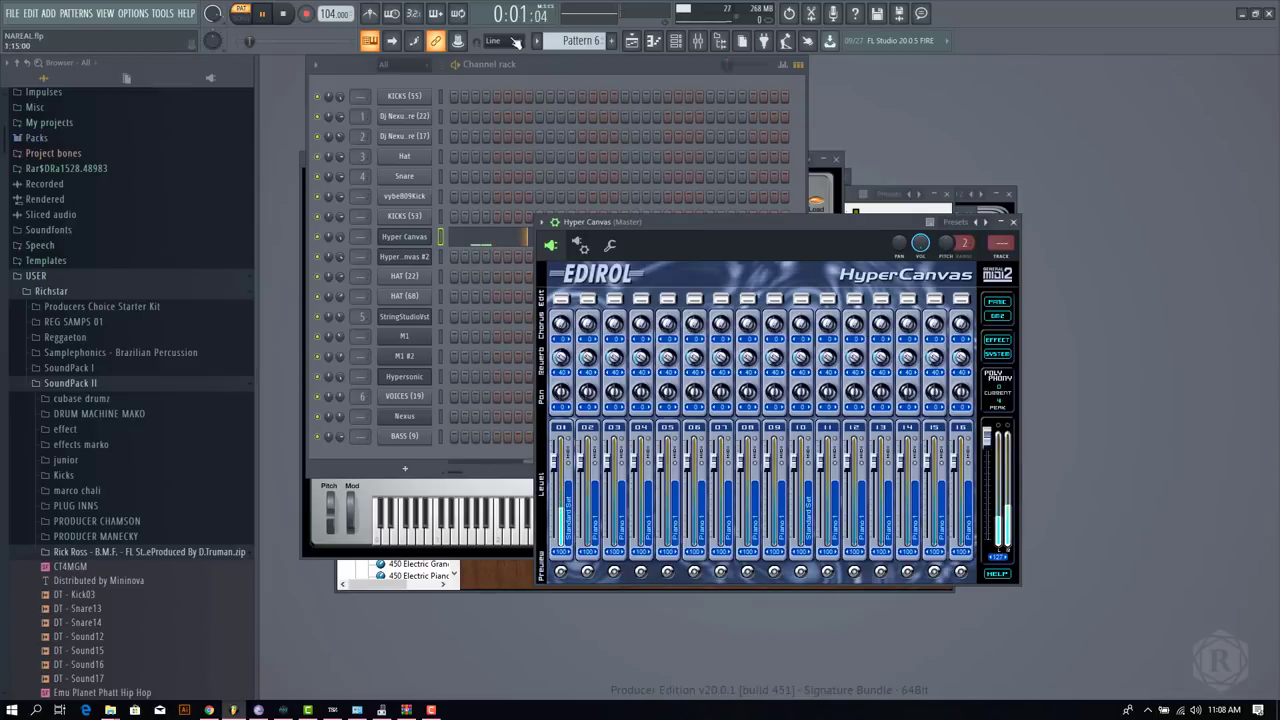
{"action": "key", "text": "F6"}
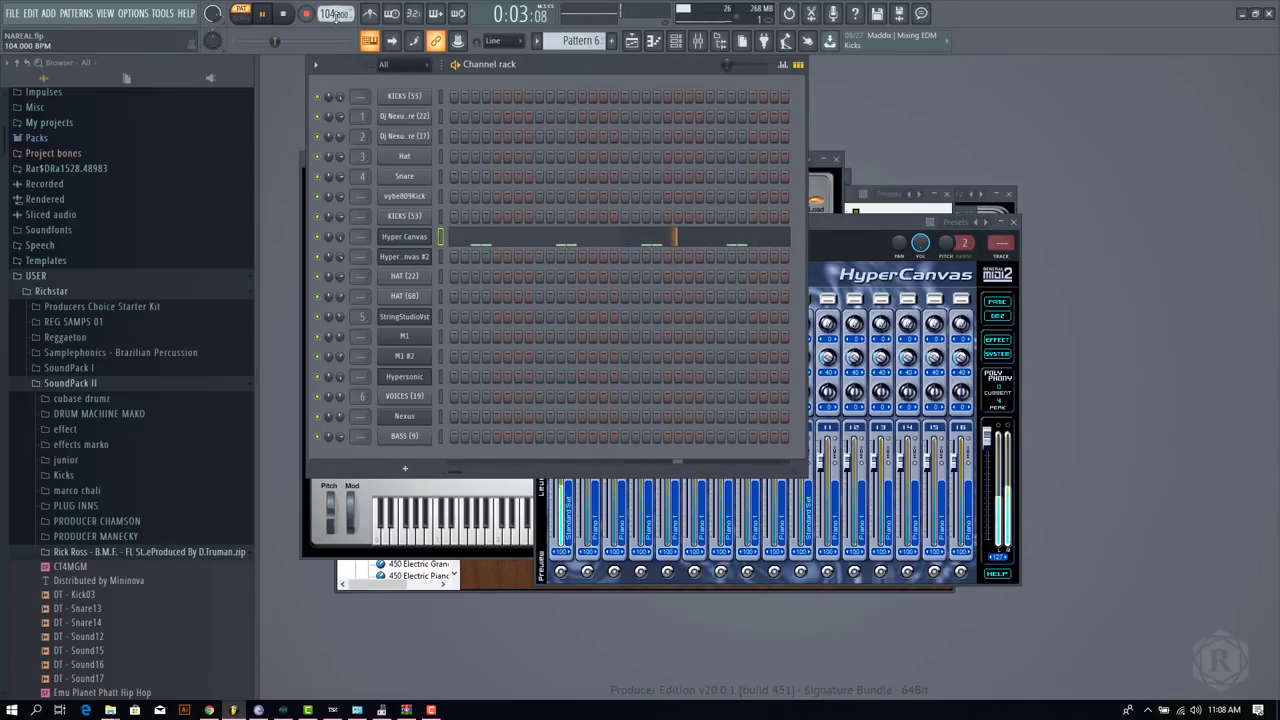
Switch to Pattern 7 and open the vybe809Kick notes in the piano roll
{"action": "scroll", "coordinate": [561, 42], "scroll_direction": "down", "scroll_amount": 1}
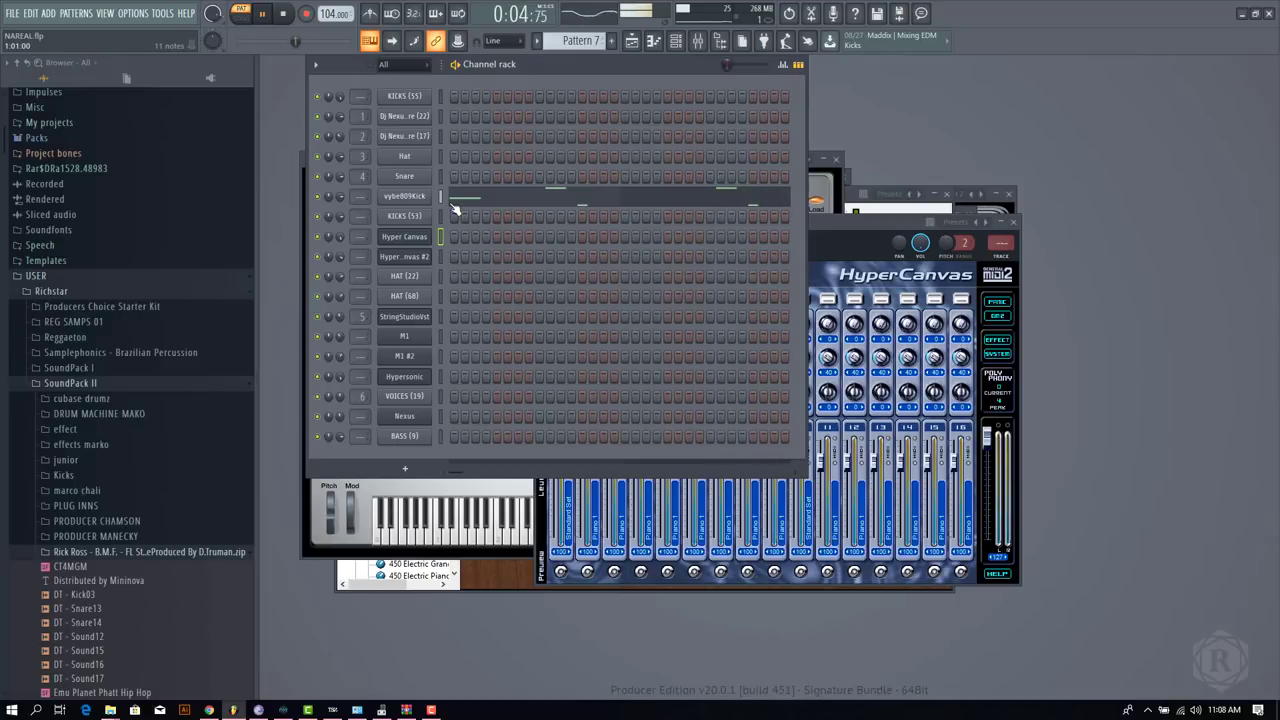
{"action": "left_click", "coordinate": [505, 200]}
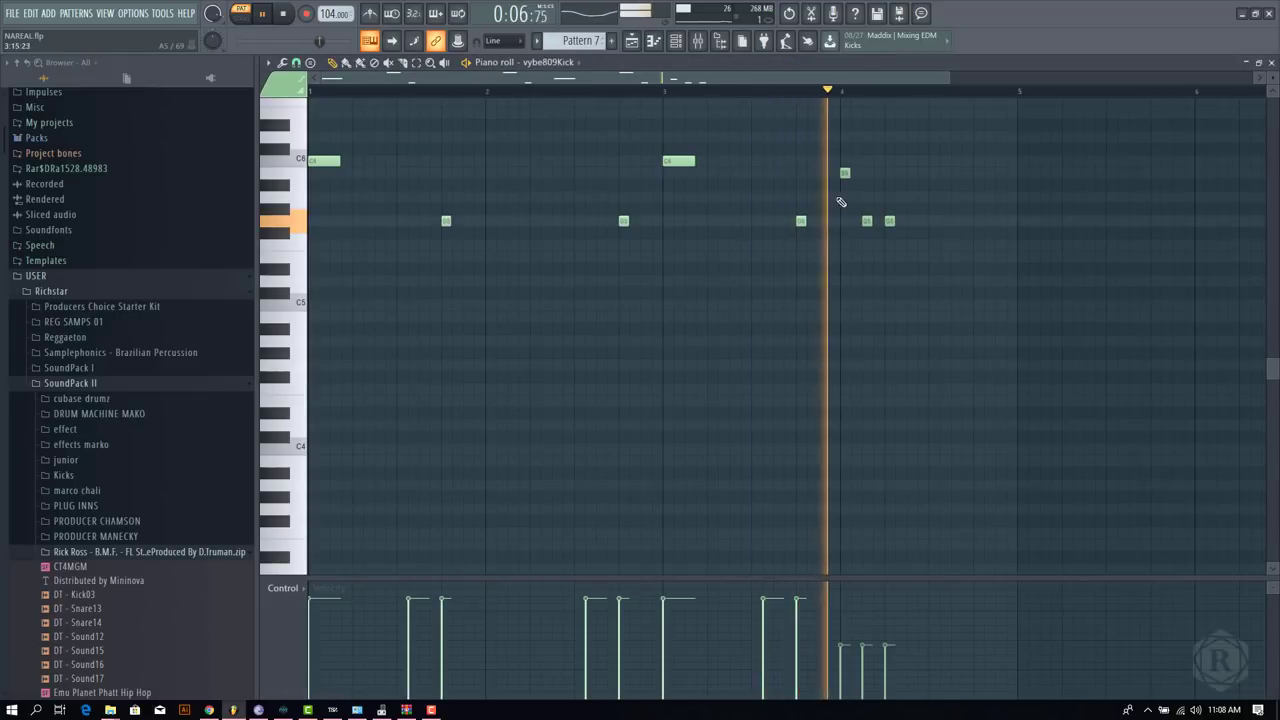
Close the vybe809Kick piano roll, switch to Pattern 8 and set the HAT (22) channel's volume to 54%
{"action": "key", "text": "F7"}
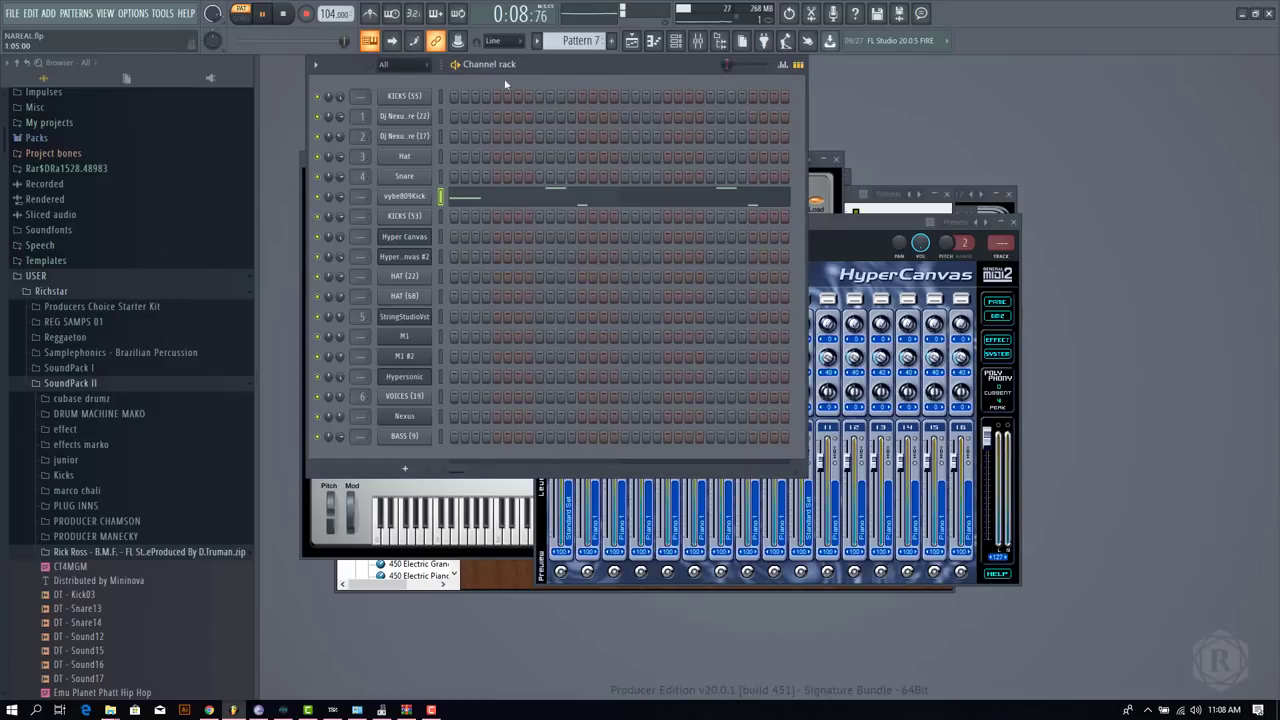
{"action": "scroll", "coordinate": [583, 42], "scroll_direction": "down", "scroll_amount": 1}
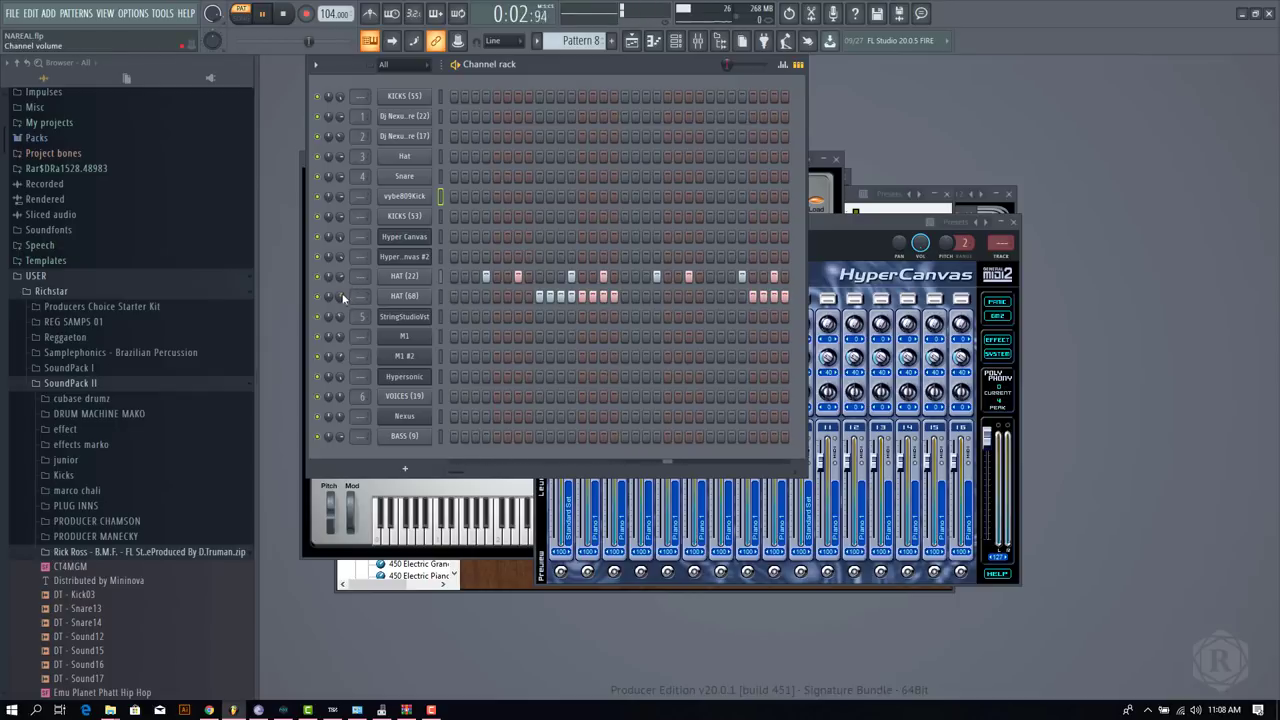
{"action": "left_click_drag", "start_coordinate": [343, 277], "coordinate": [343, 285]}
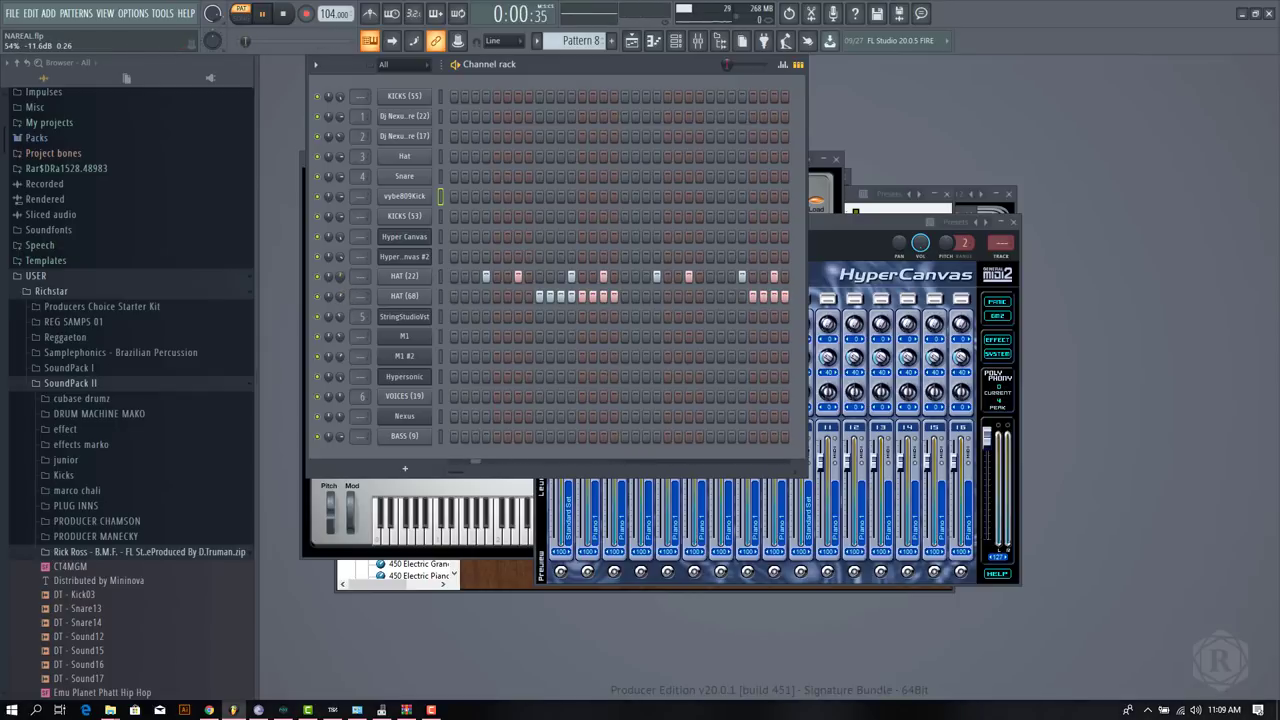
Switch to Pattern 9, open the StringStudioVst channel's plugin interface and look through its Guided Tour presets
{"action": "scroll", "coordinate": [578, 42], "scroll_direction": "down", "scroll_amount": 1}
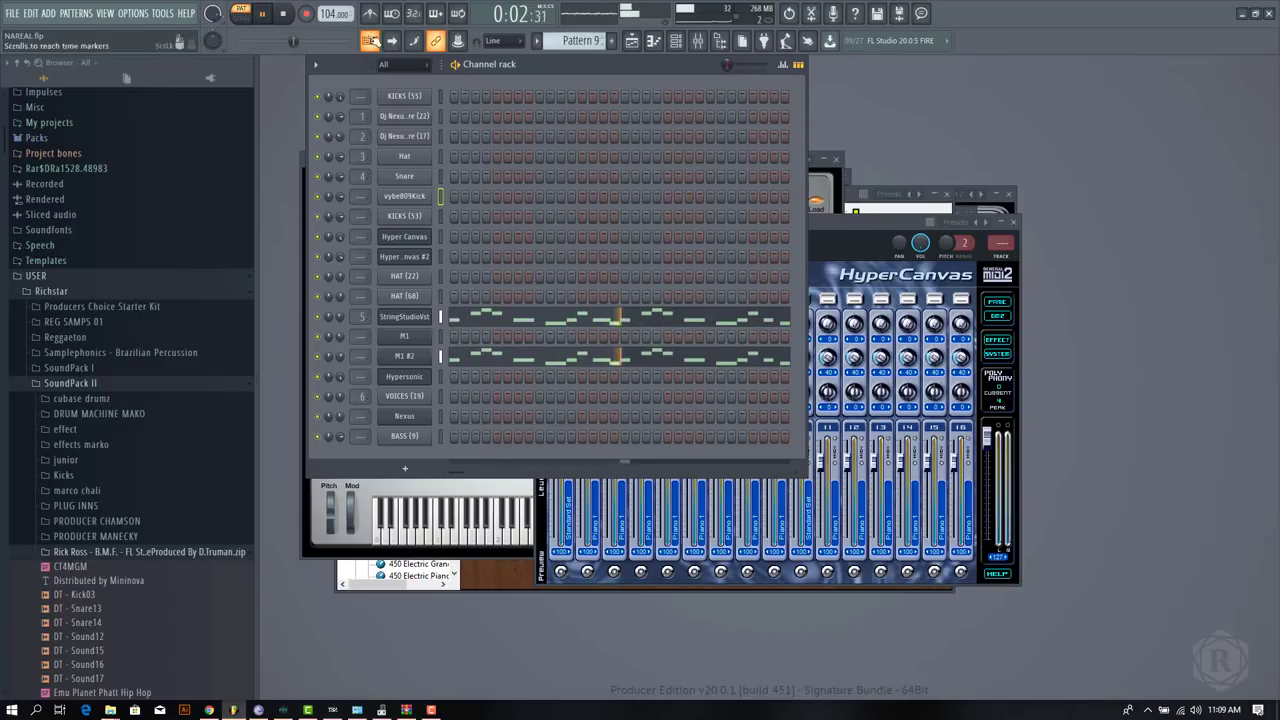
{"action": "left_click", "coordinate": [412, 318]}
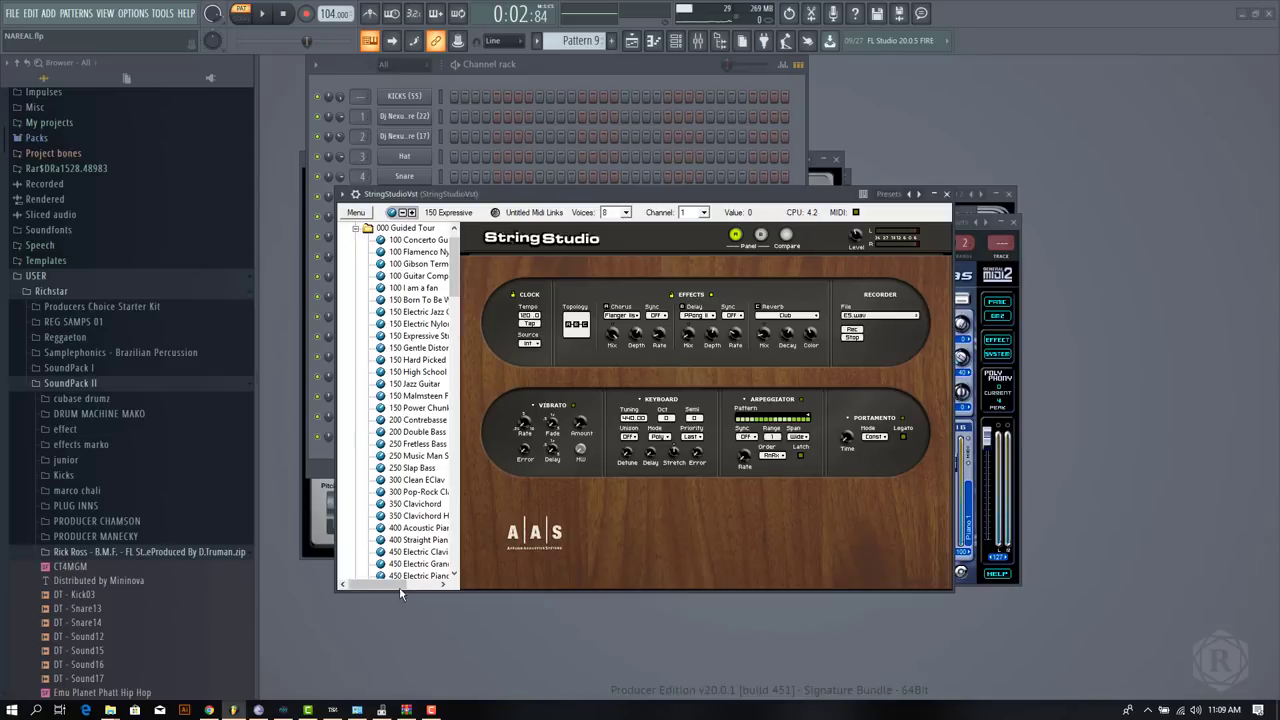
{"action": "left_click_drag", "start_coordinate": [400, 588], "coordinate": [409, 584]}
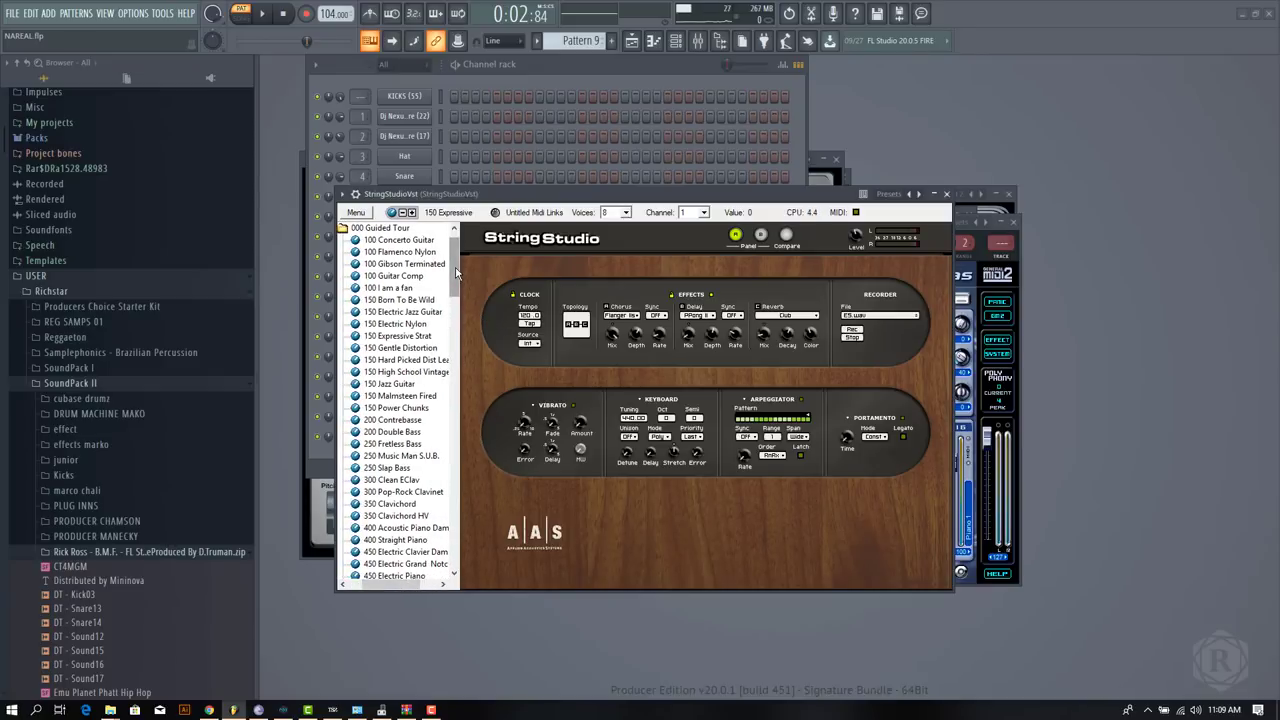
{"action": "scroll", "coordinate": [455, 271], "scroll_direction": "up", "scroll_amount": 1}
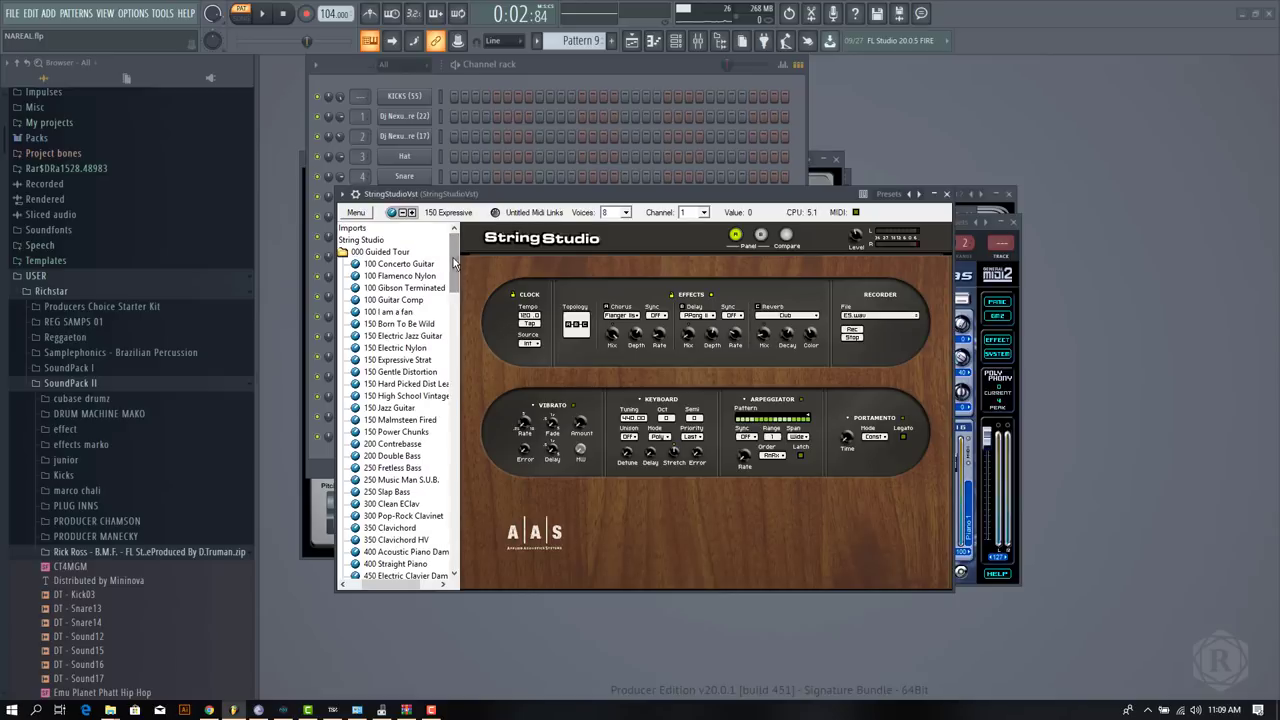
Return to the channel rack, show the M1 #2 channel's plugin interface and bring the channel rack back to the front
{"action": "left_click", "coordinate": [564, 64]}
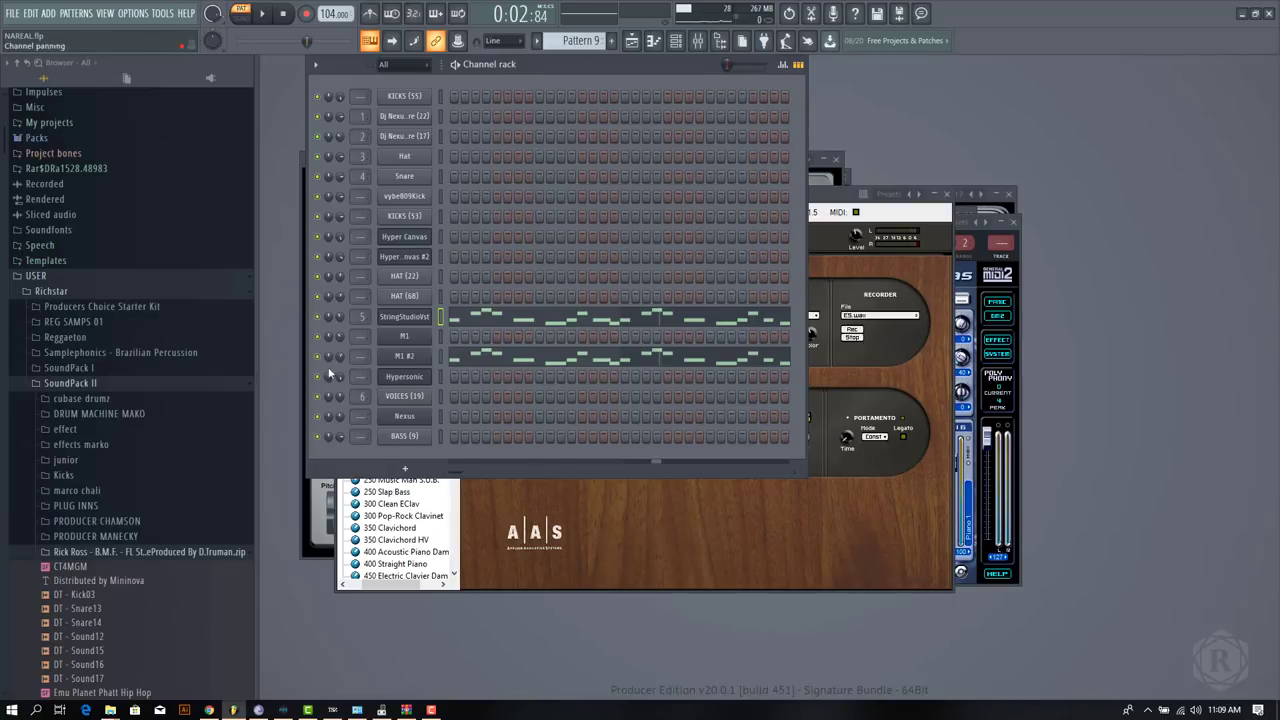
{"action": "left_click", "coordinate": [400, 361]}
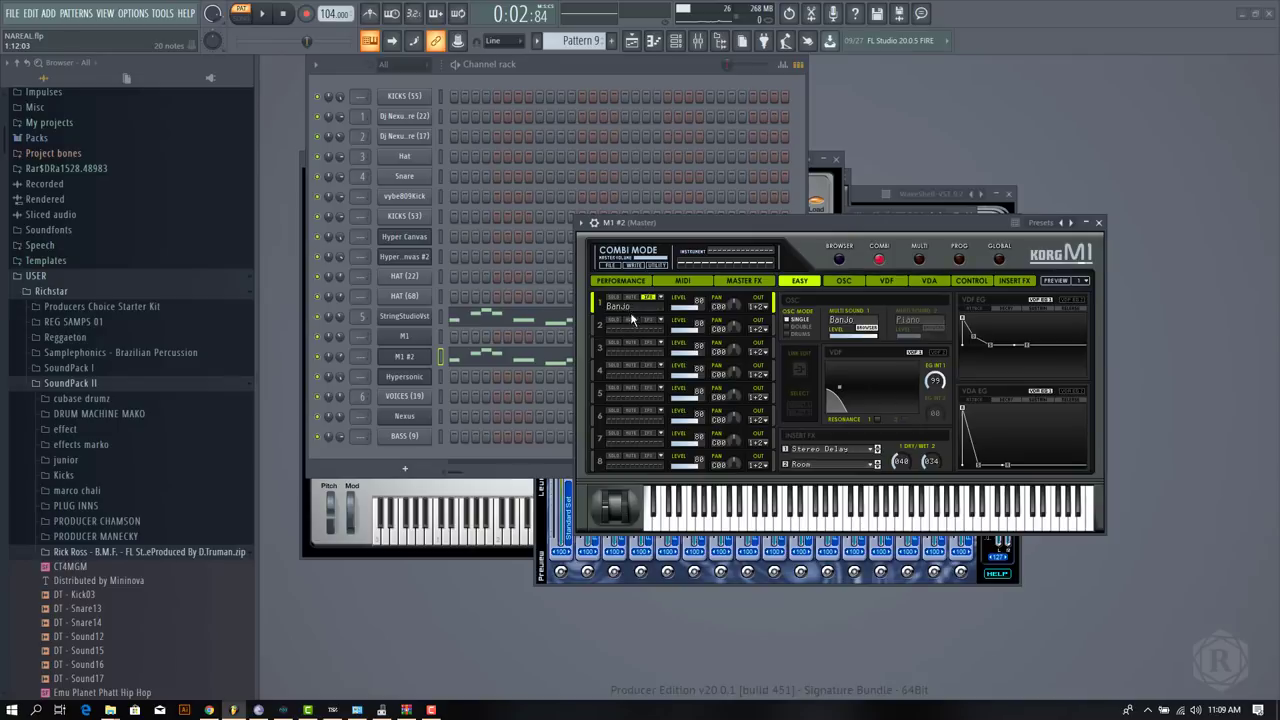
{"action": "left_click", "coordinate": [569, 70]}
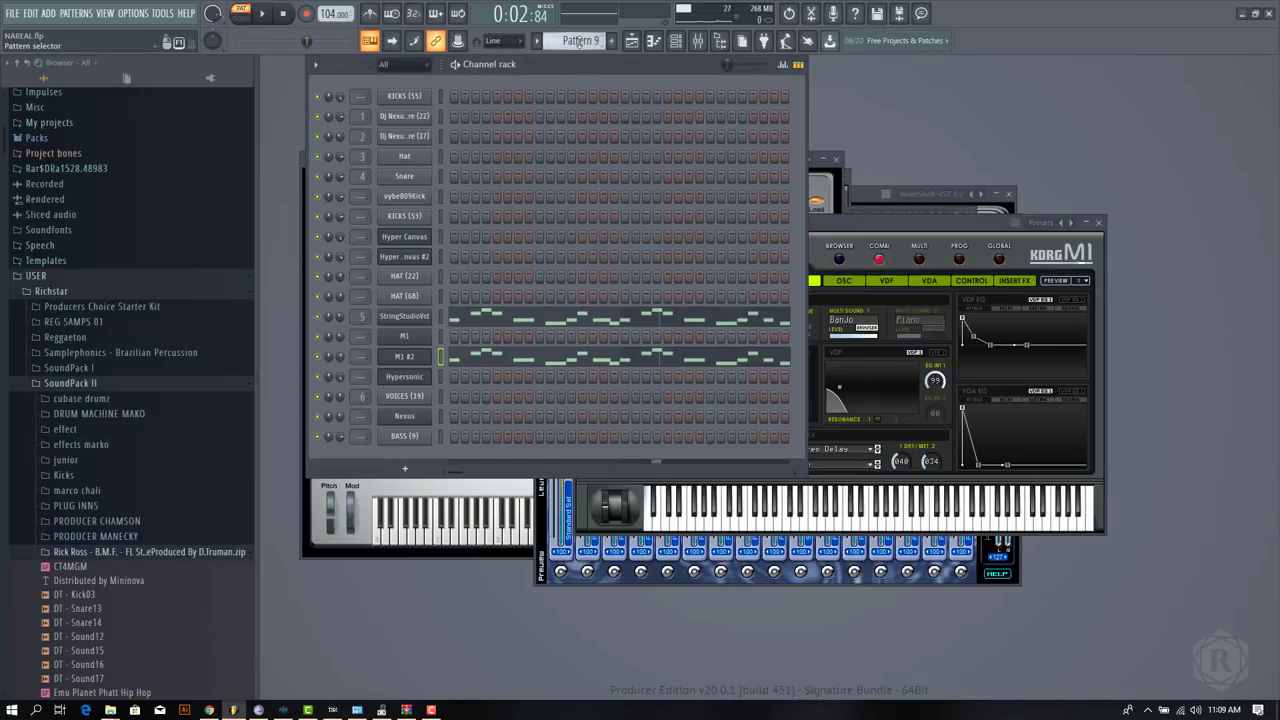
Switch to Pattern 10, play it with the StringStudioVst notes open in the piano roll, and return to the channel rack
{"action": "scroll", "coordinate": [579, 40], "scroll_direction": "down", "scroll_amount": 1}
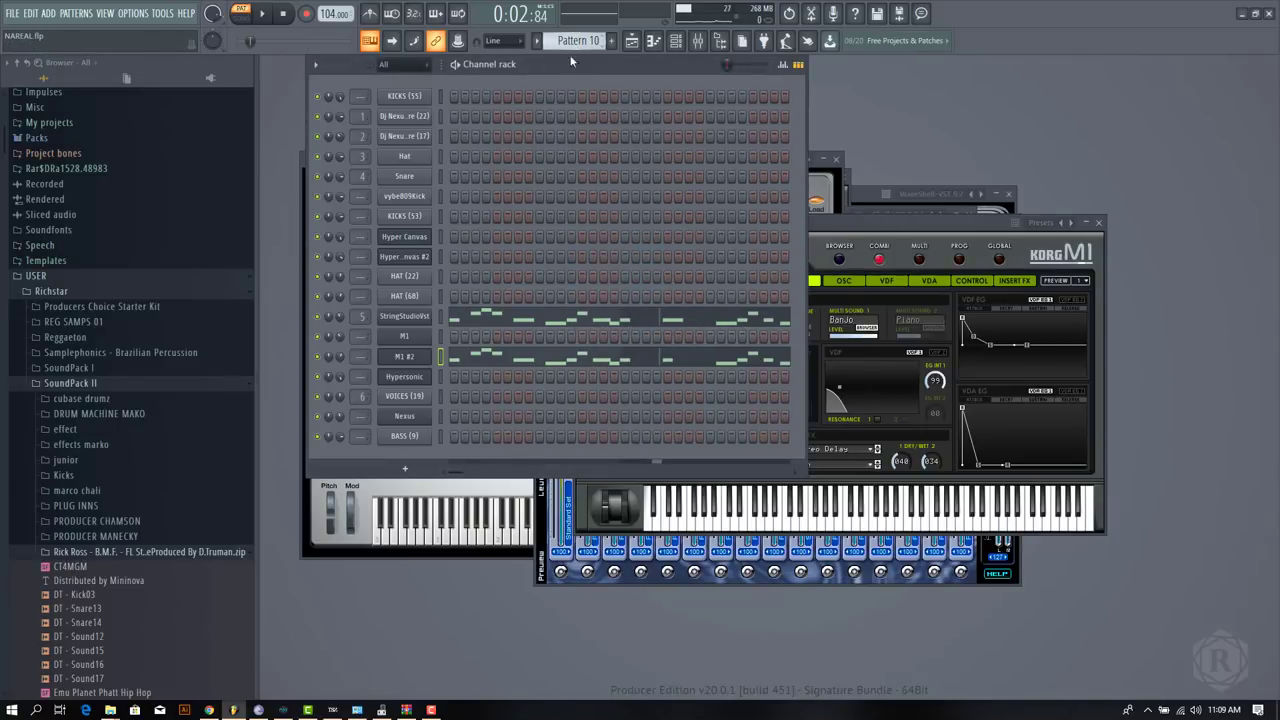
{"action": "left_click", "coordinate": [628, 320]}
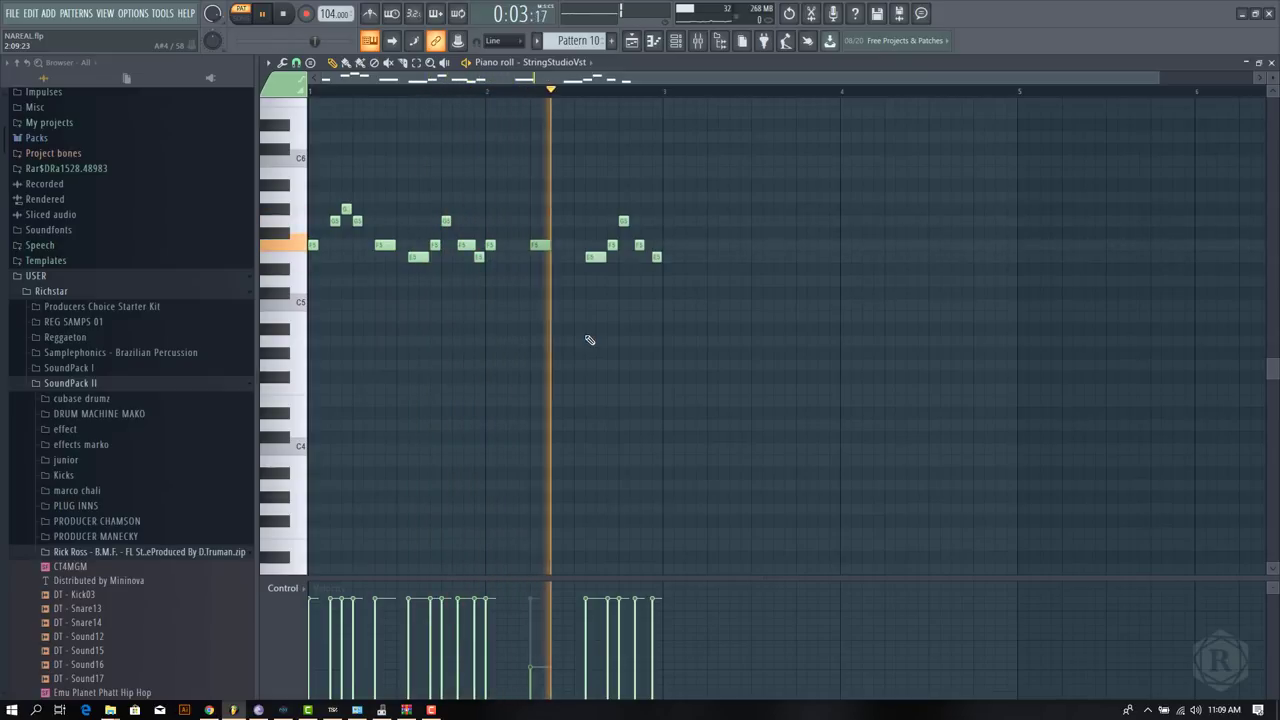
{"action": "left_click", "coordinate": [1271, 62]}
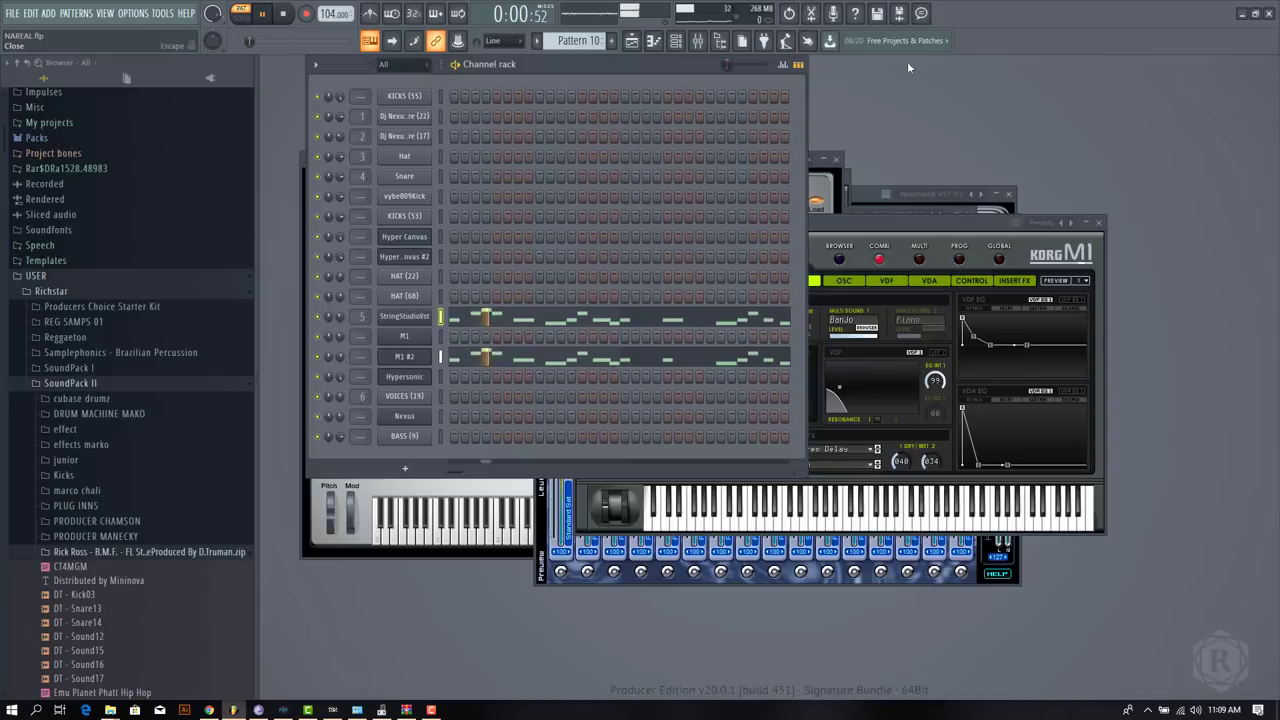
Switch to Pattern 11, play and stop it with the Hyper Canvas #2 notes open in the piano roll, and close the piano roll
{"action": "scroll", "coordinate": [569, 41], "scroll_direction": "down", "scroll_amount": 1}
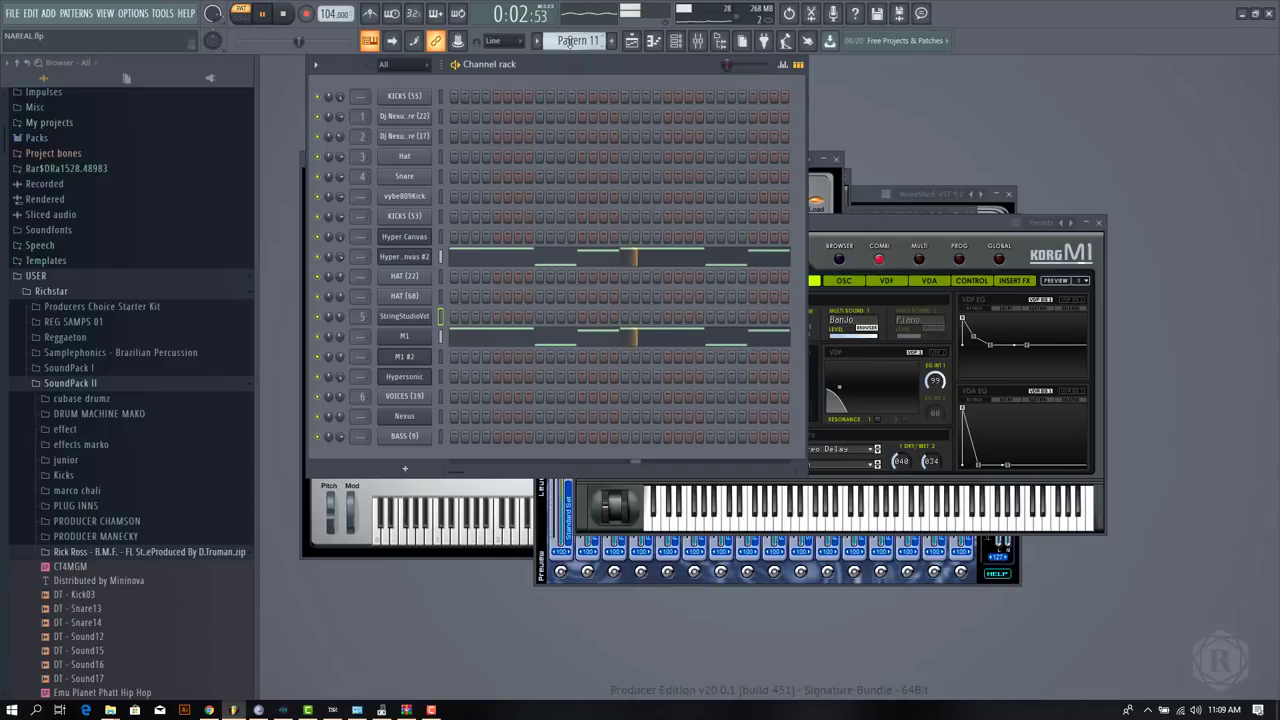
{"action": "left_click", "coordinate": [480, 256]}
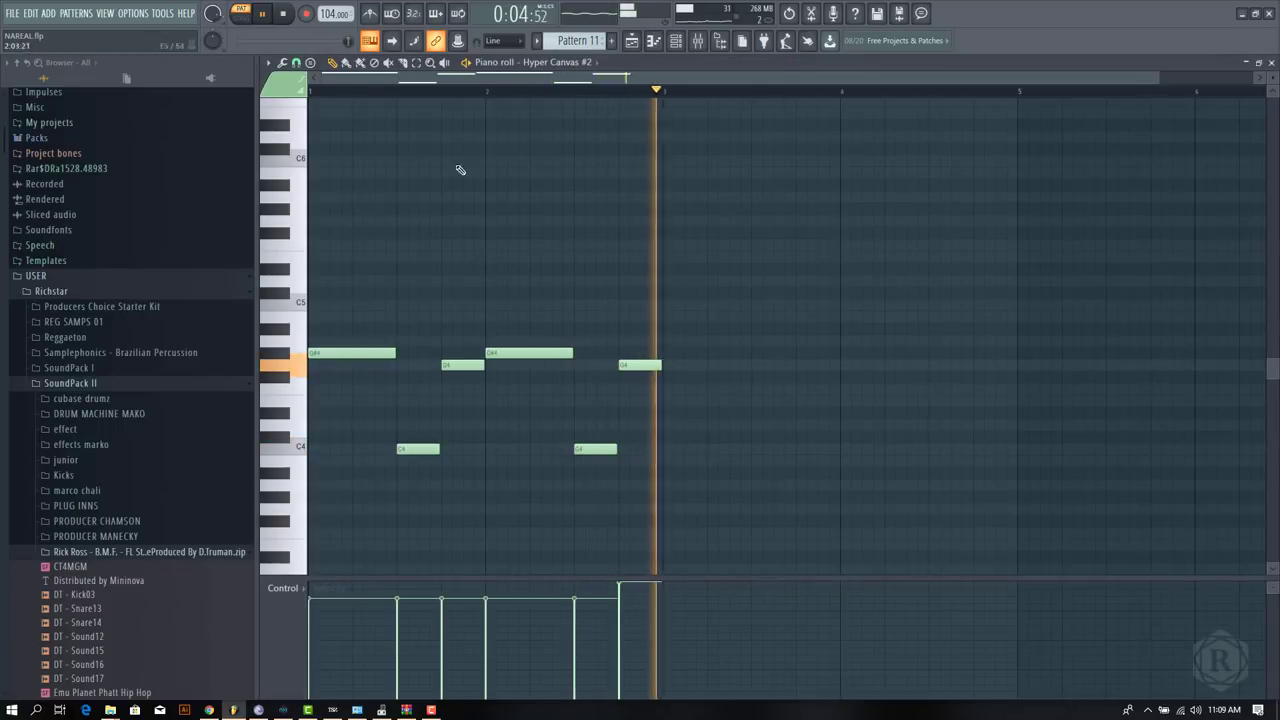
{"action": "key", "text": "ctrl+space"}
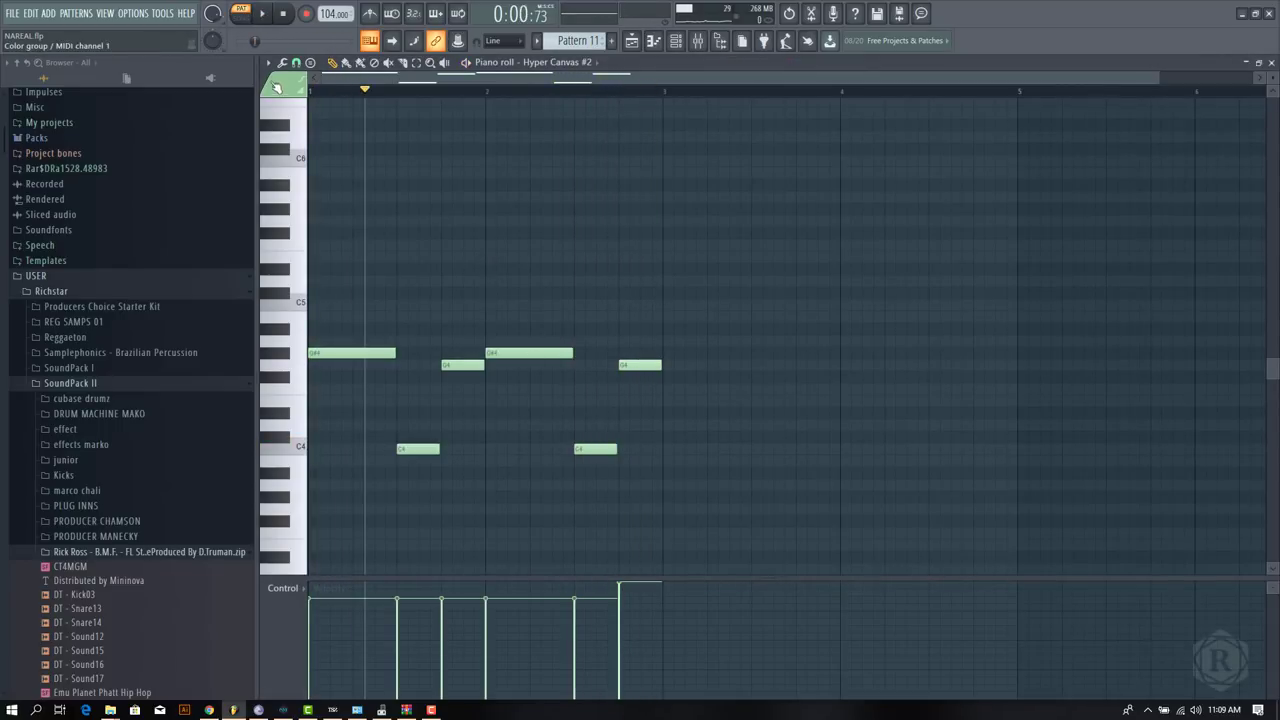
{"action": "left_click", "coordinate": [266, 13]}
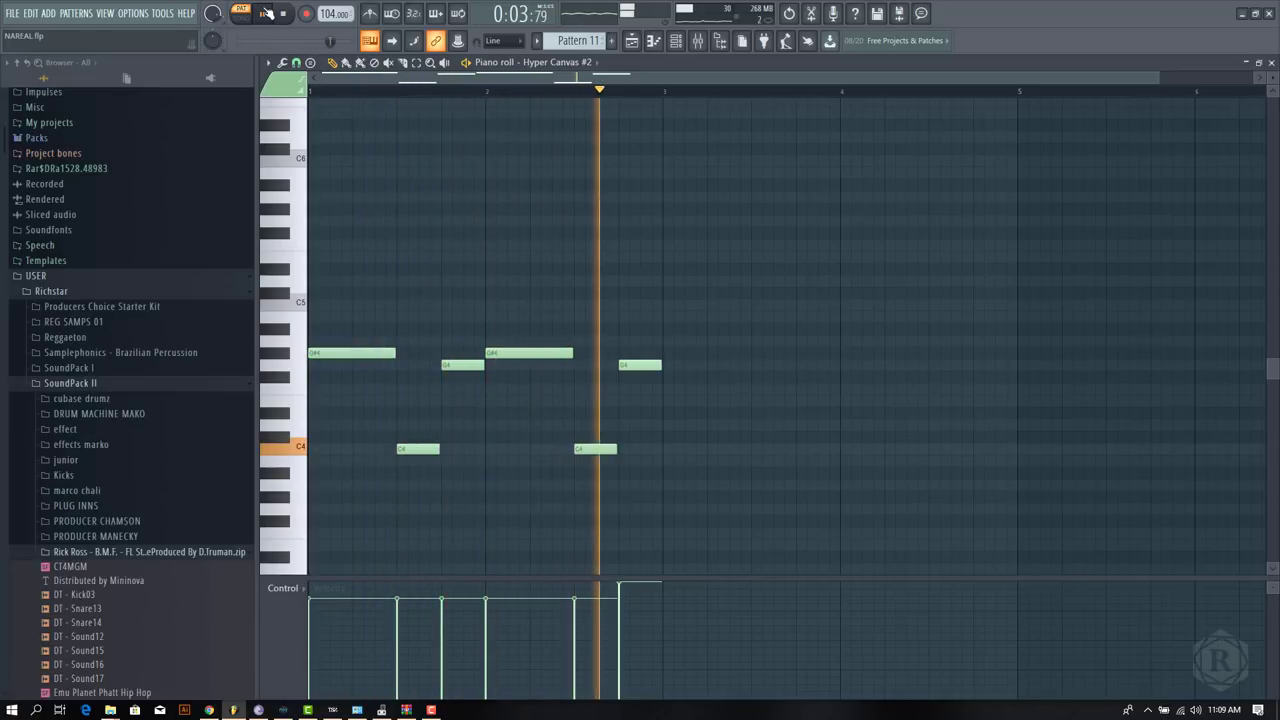
{"action": "left_click", "coordinate": [266, 13]}
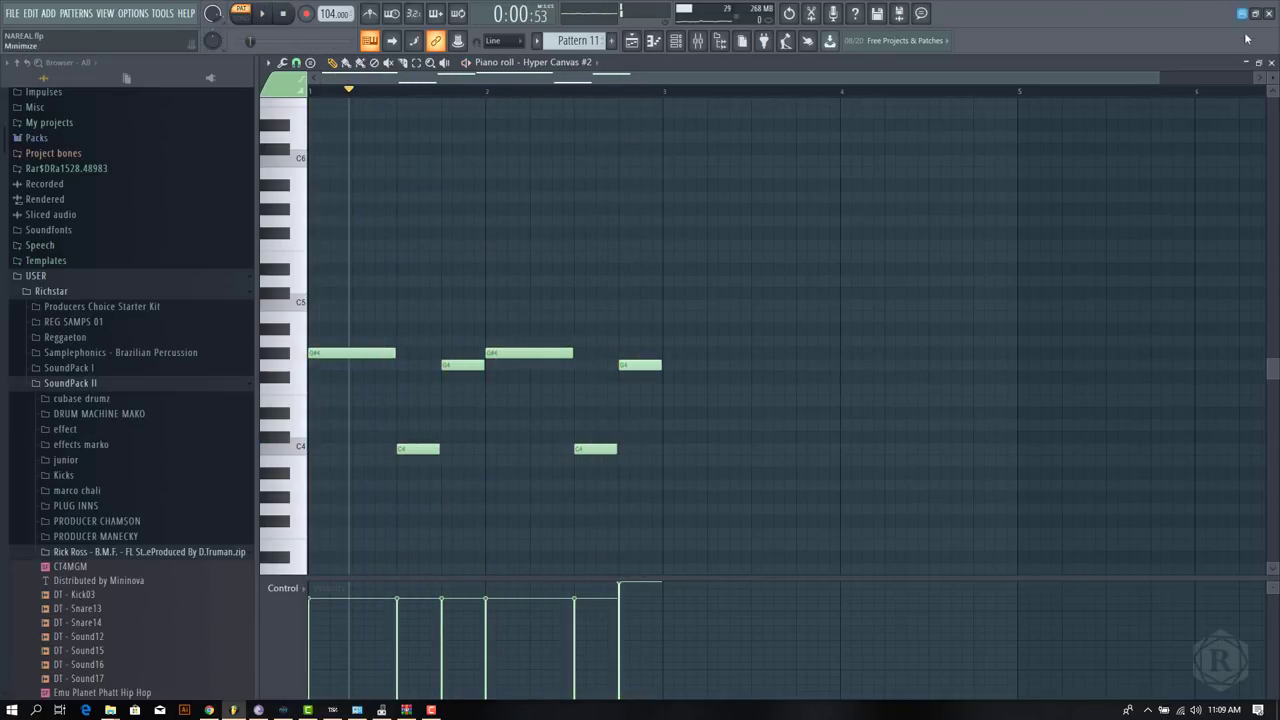
{"action": "left_click", "coordinate": [1271, 62]}
Switch to Pattern 12, play it with the VOICES (19) notes open in the piano roll, and return to the channel rack
{"action": "scroll", "coordinate": [582, 40], "scroll_direction": "down", "scroll_amount": 1}
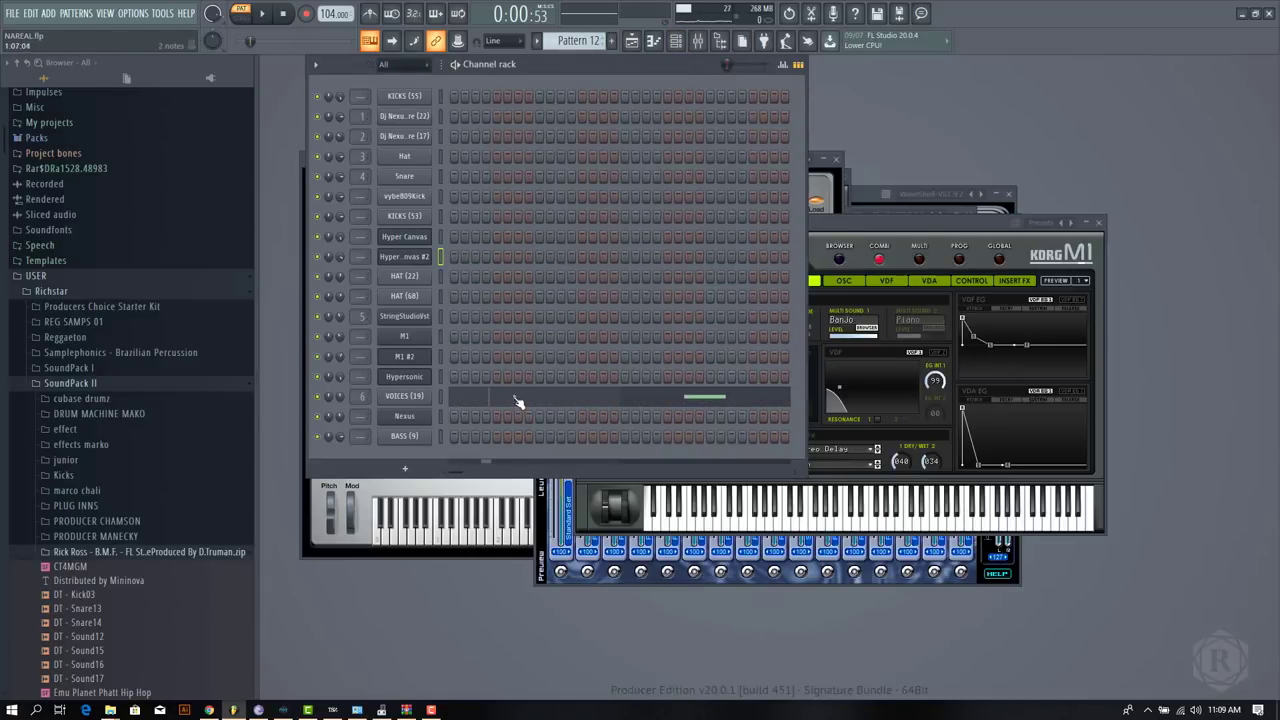
{"action": "left_click", "coordinate": [517, 401]}
{"action": "left_click", "coordinate": [266, 13]}
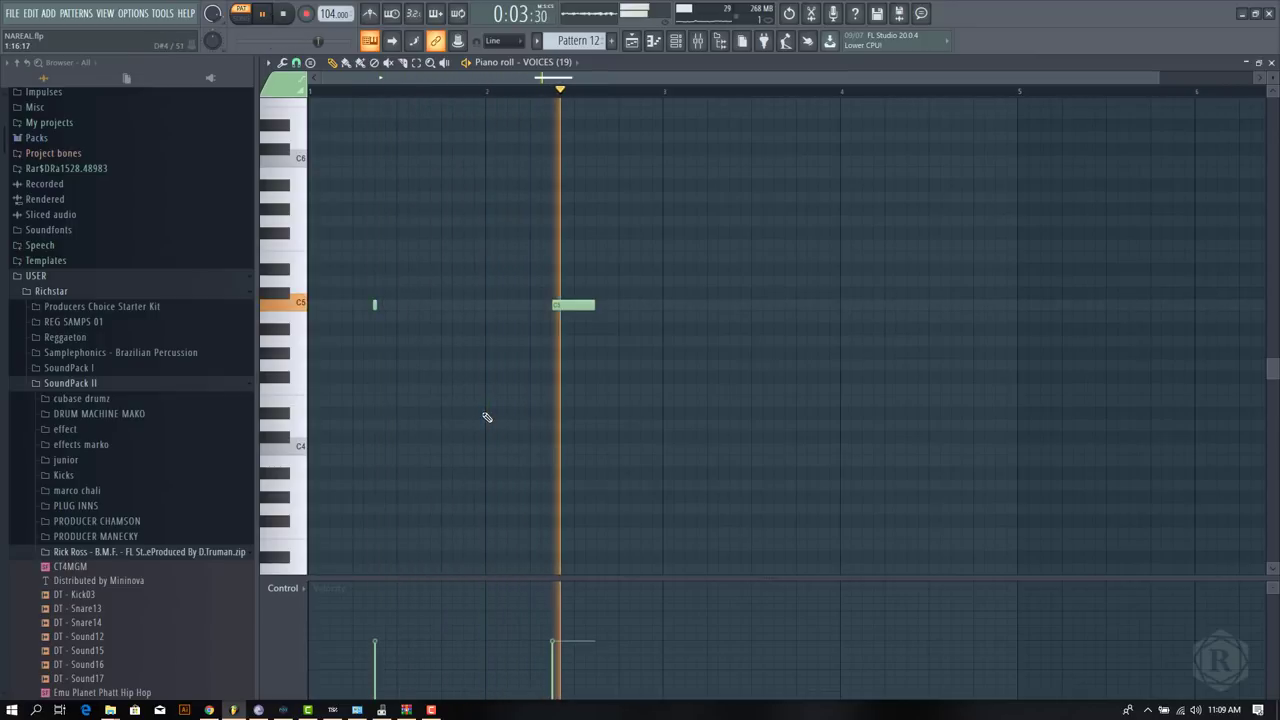
{"action": "key", "text": "F7"}
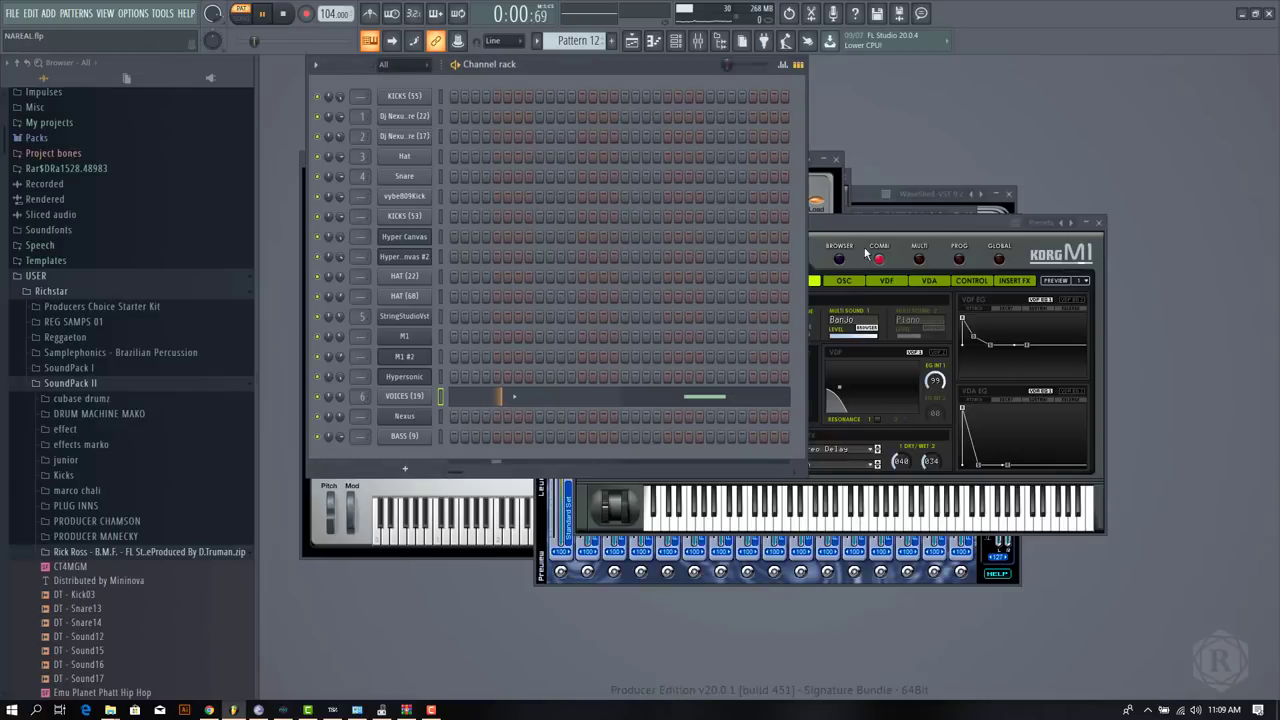
Browse the REG SAMPS 01 sample folder and look through the samples in its SOUNDS subfolder
{"action": "left_click", "coordinate": [85, 322]}
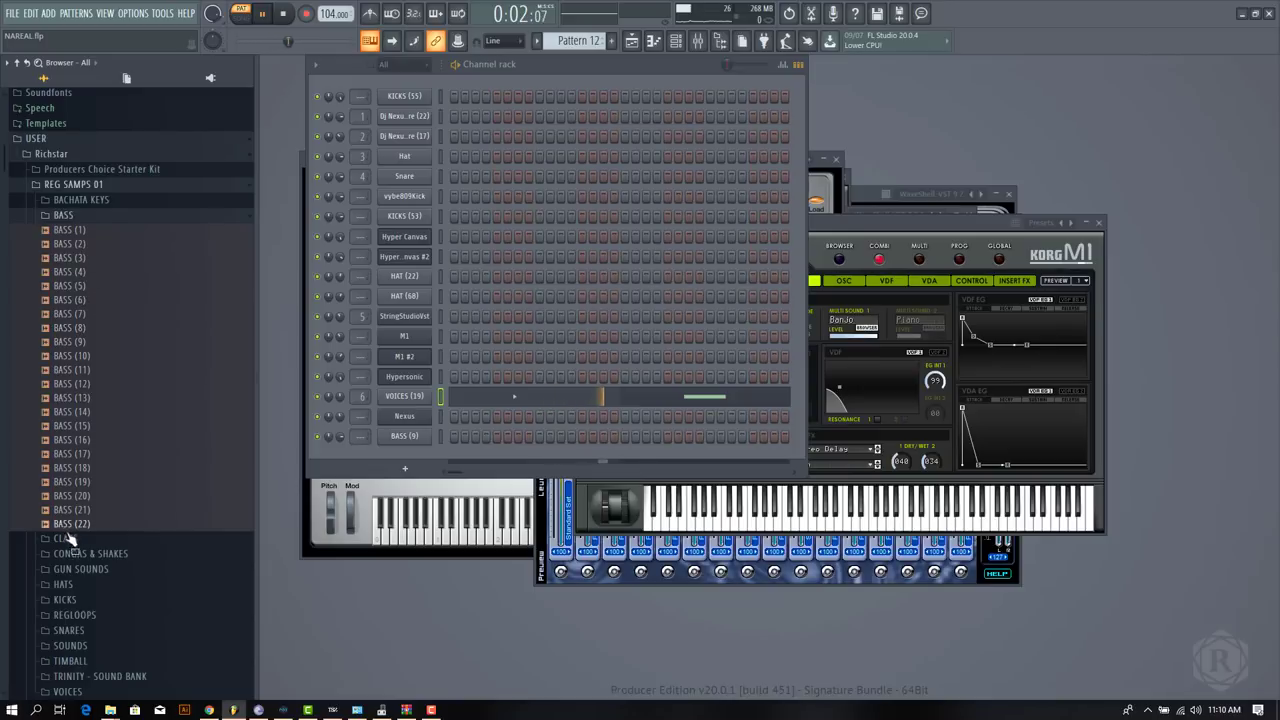
{"action": "scroll", "coordinate": [95, 590], "scroll_direction": "down", "scroll_amount": 2}
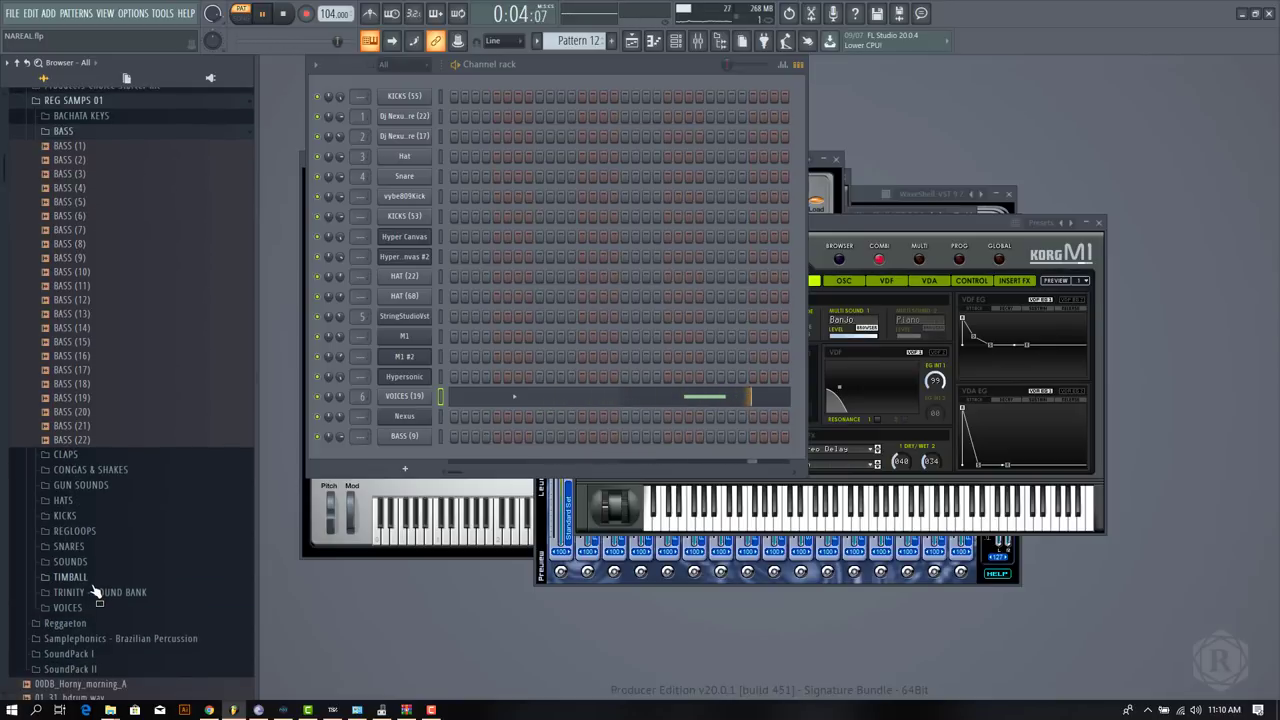
{"action": "left_click", "coordinate": [92, 561]}
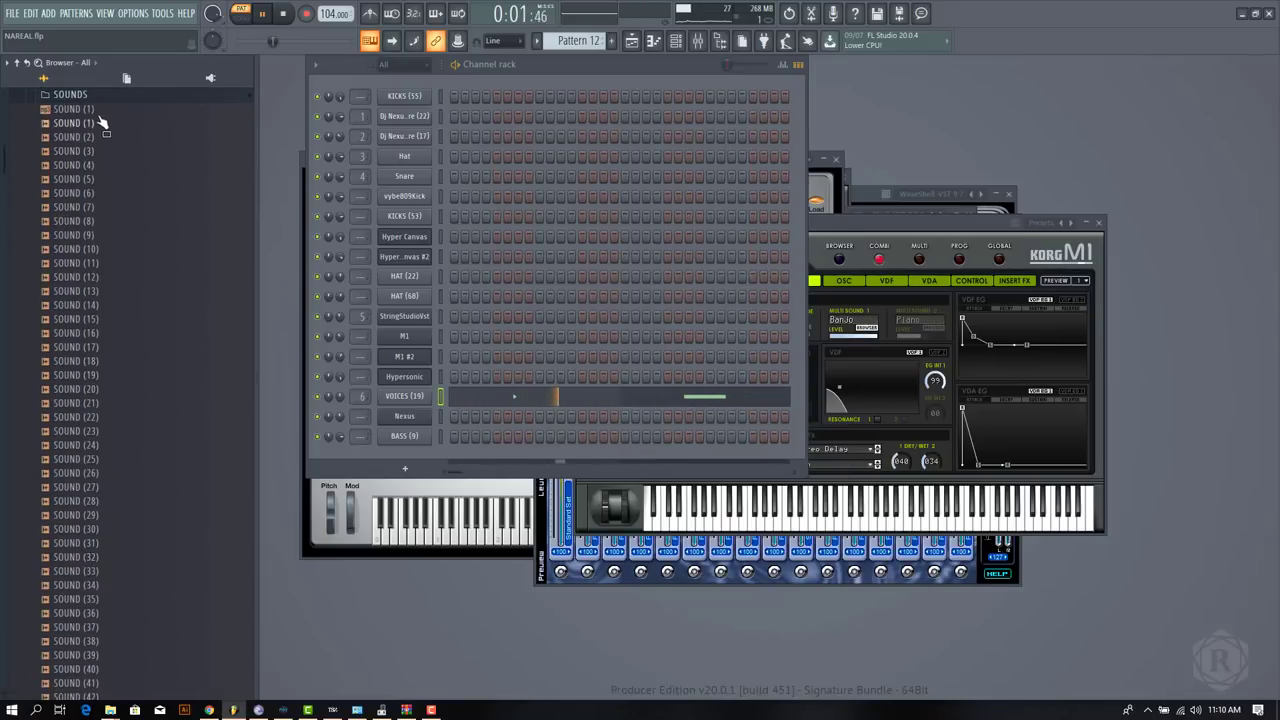
{"action": "scroll", "coordinate": [103, 372], "scroll_direction": "down", "scroll_amount": 15}
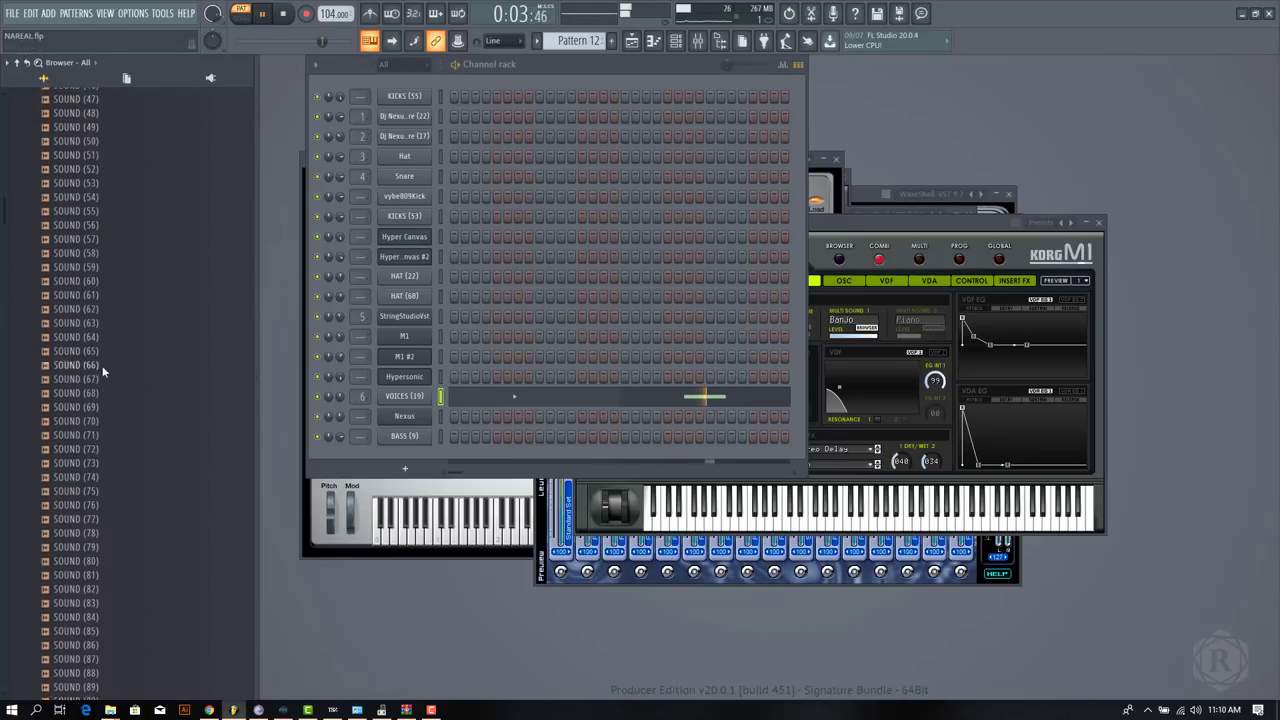
{"action": "scroll", "coordinate": [104, 365], "scroll_direction": "down", "scroll_amount": 20}
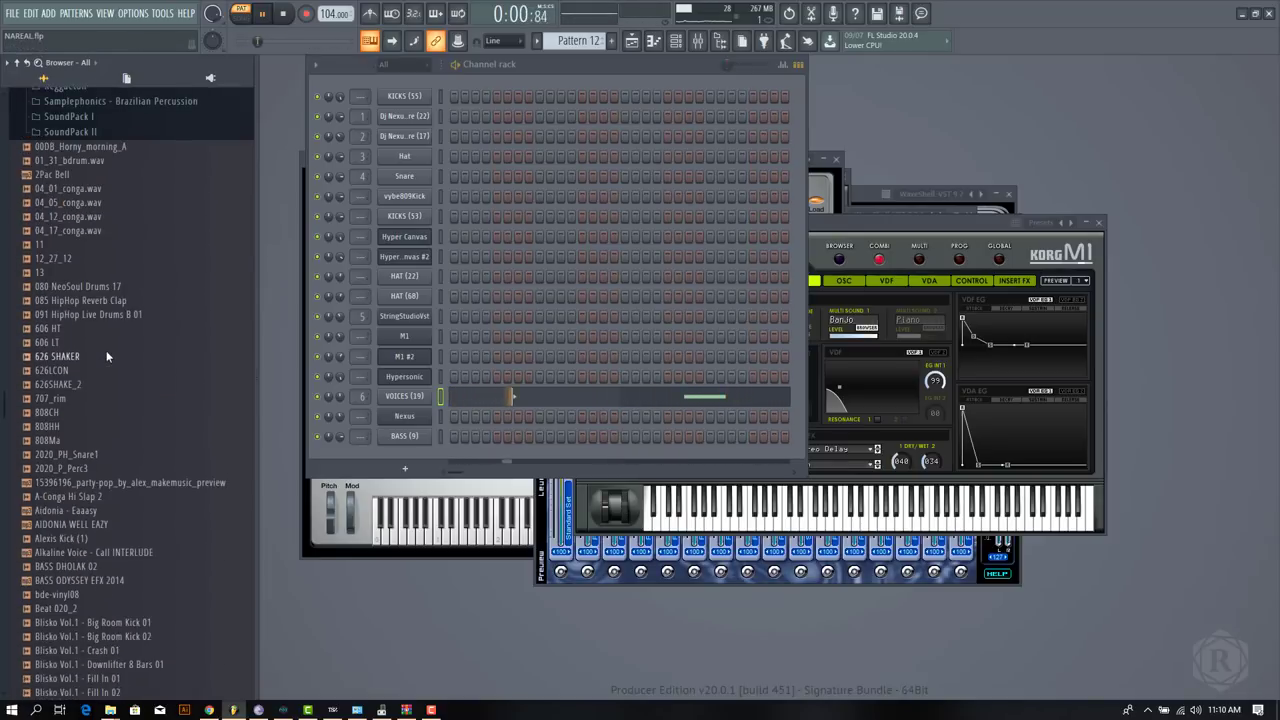
Look through the Reggaeton sample folder and the neighbouring Richstar folders
{"action": "scroll", "coordinate": [100, 320], "scroll_direction": "up", "scroll_amount": 3}
{"action": "left_click", "coordinate": [88, 270]}
{"action": "scroll", "coordinate": [88, 265], "scroll_direction": "up", "scroll_amount": 3}
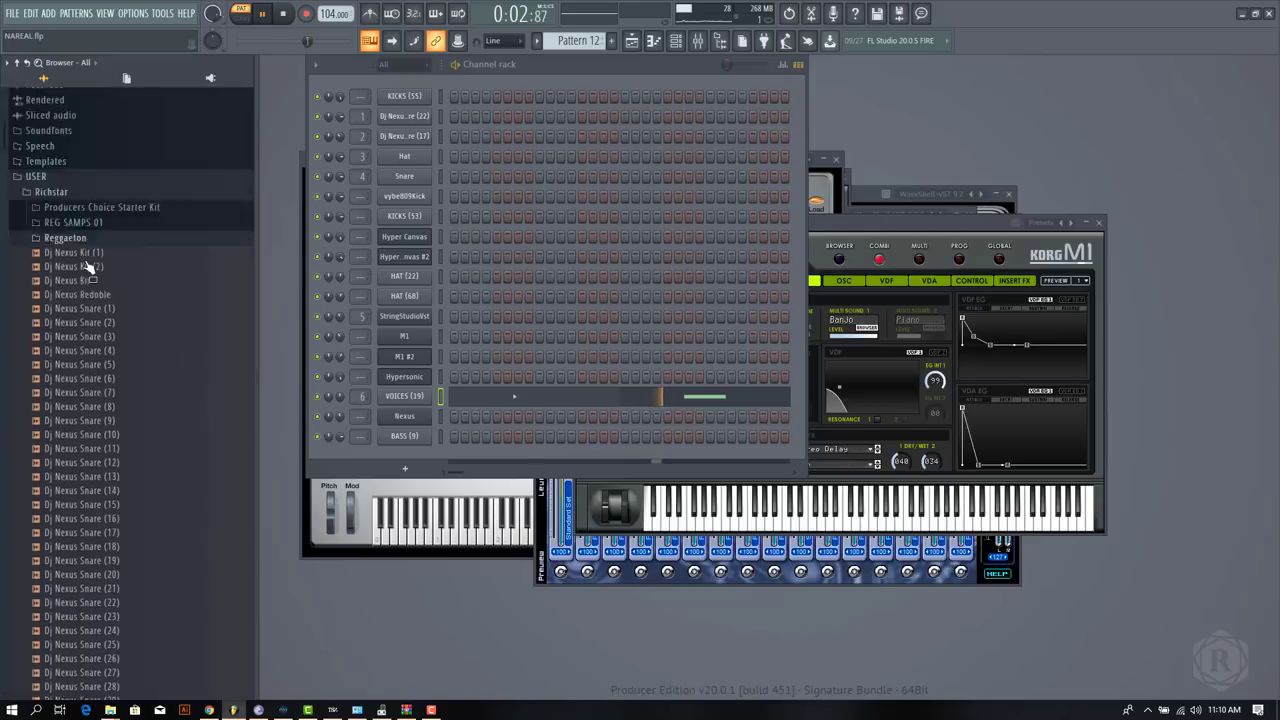
{"action": "scroll", "coordinate": [88, 268], "scroll_direction": "up", "scroll_amount": 5}
{"action": "left_click", "coordinate": [80, 432]}
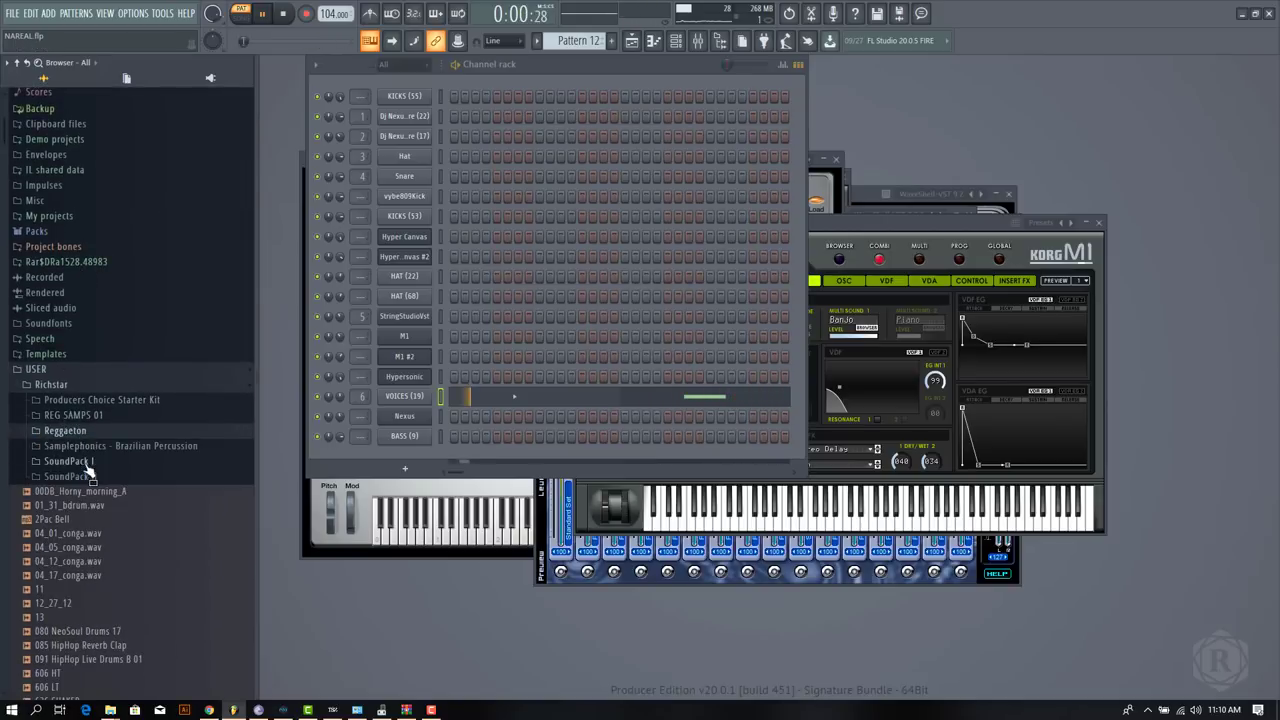
{"action": "left_click", "coordinate": [86, 432]}
{"action": "scroll", "coordinate": [86, 430], "scroll_direction": "up", "scroll_amount": 2}
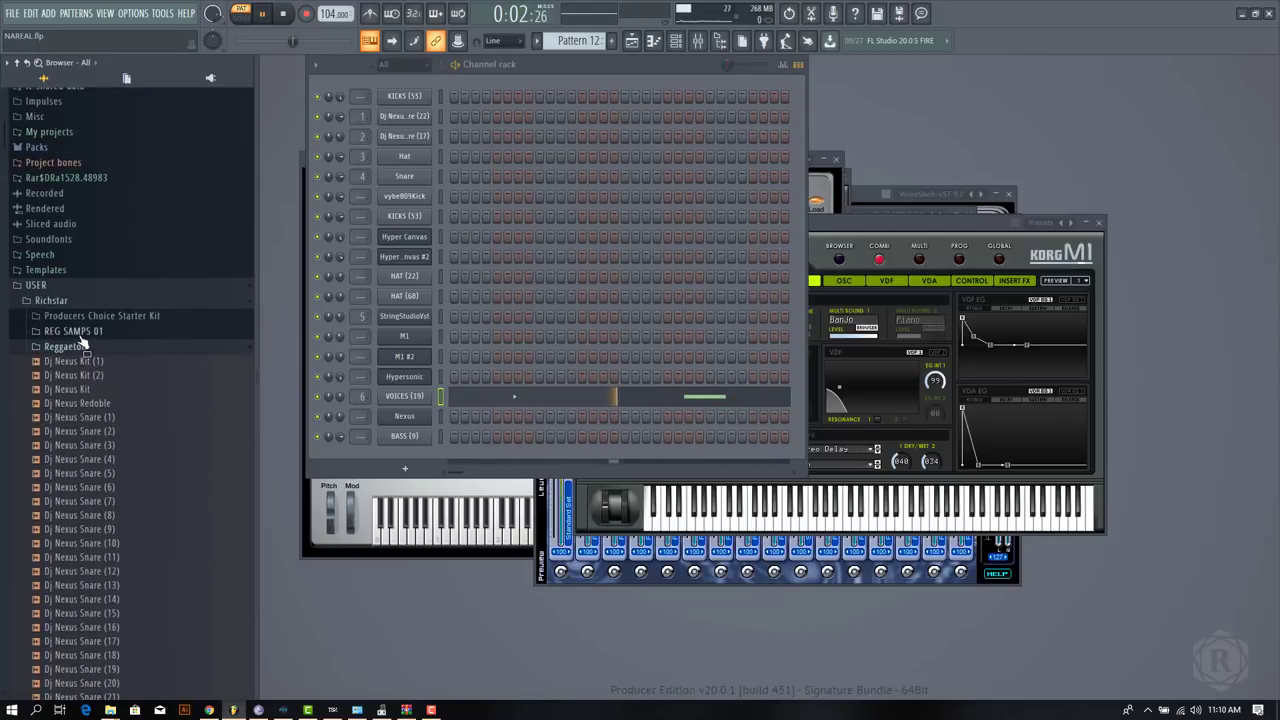
Reopen REG SAMPS 01, collapse SOUNDS, expand the VOICES folder and audition its samples, including VOICES (13)
{"action": "left_click", "coordinate": [84, 334]}
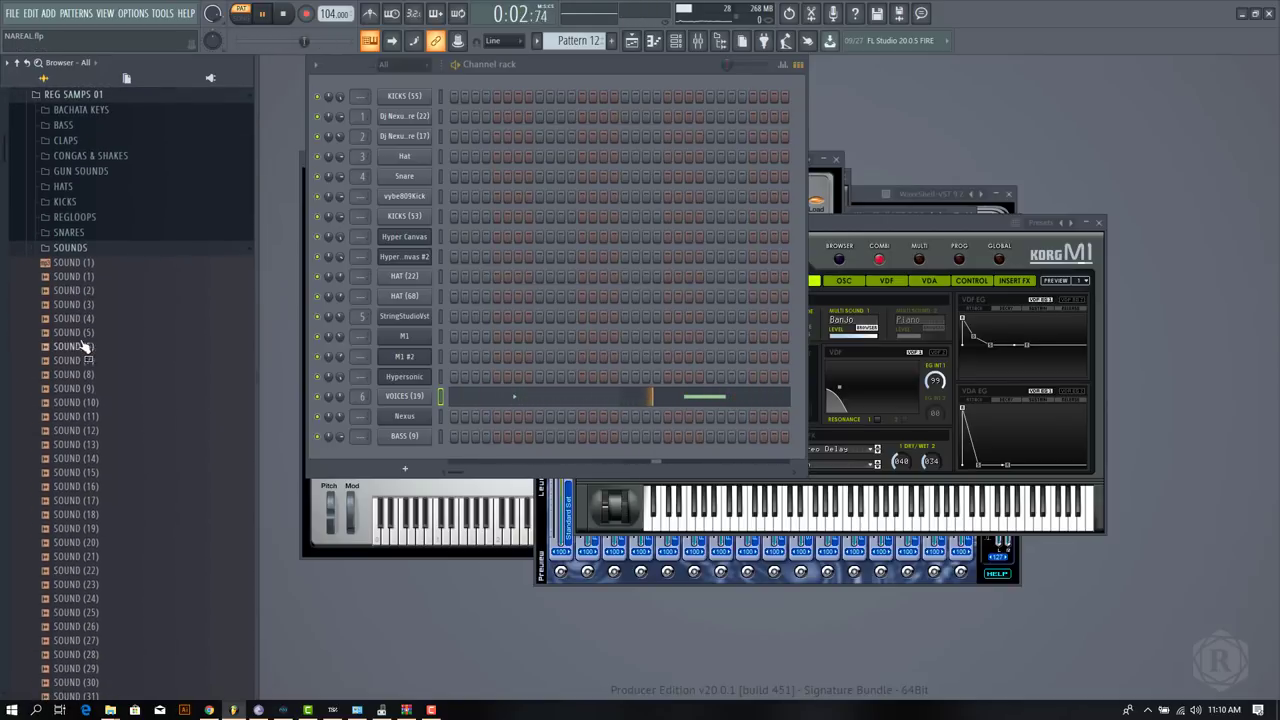
{"action": "left_click", "coordinate": [82, 252]}
{"action": "left_click", "coordinate": [70, 293]}
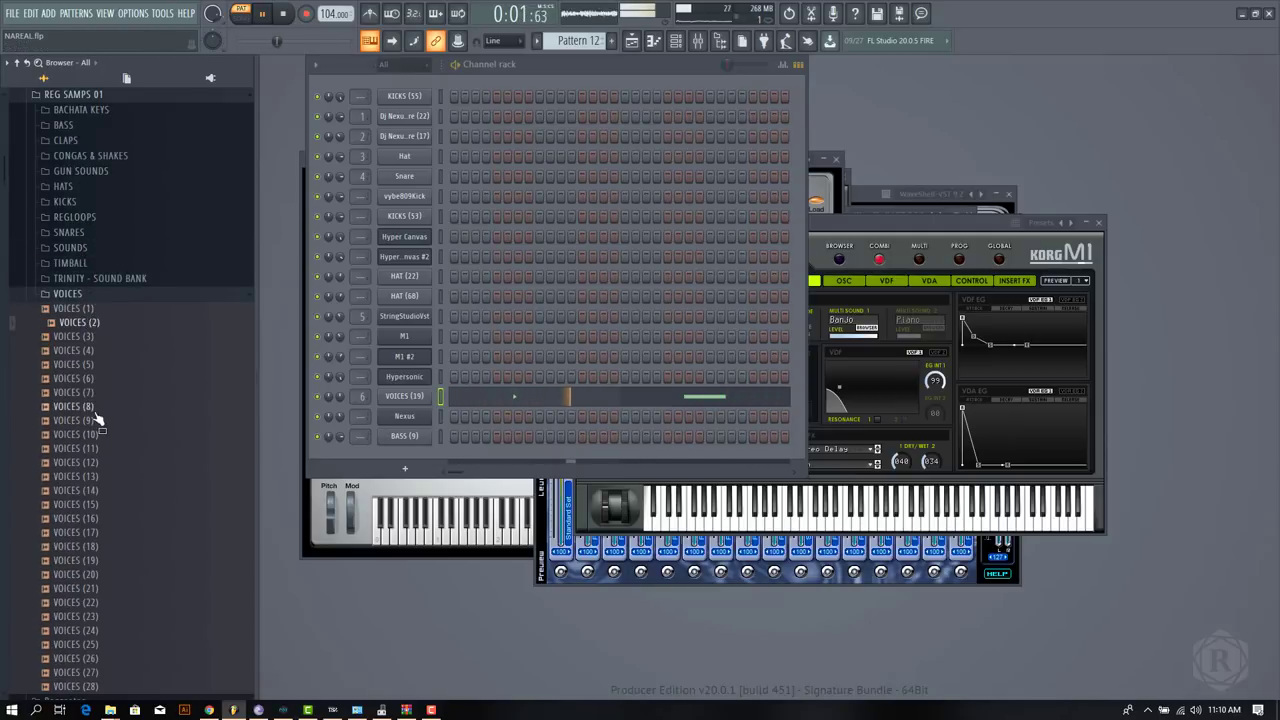
{"action": "left_click_drag", "start_coordinate": [76, 462], "coordinate": [113, 484]}
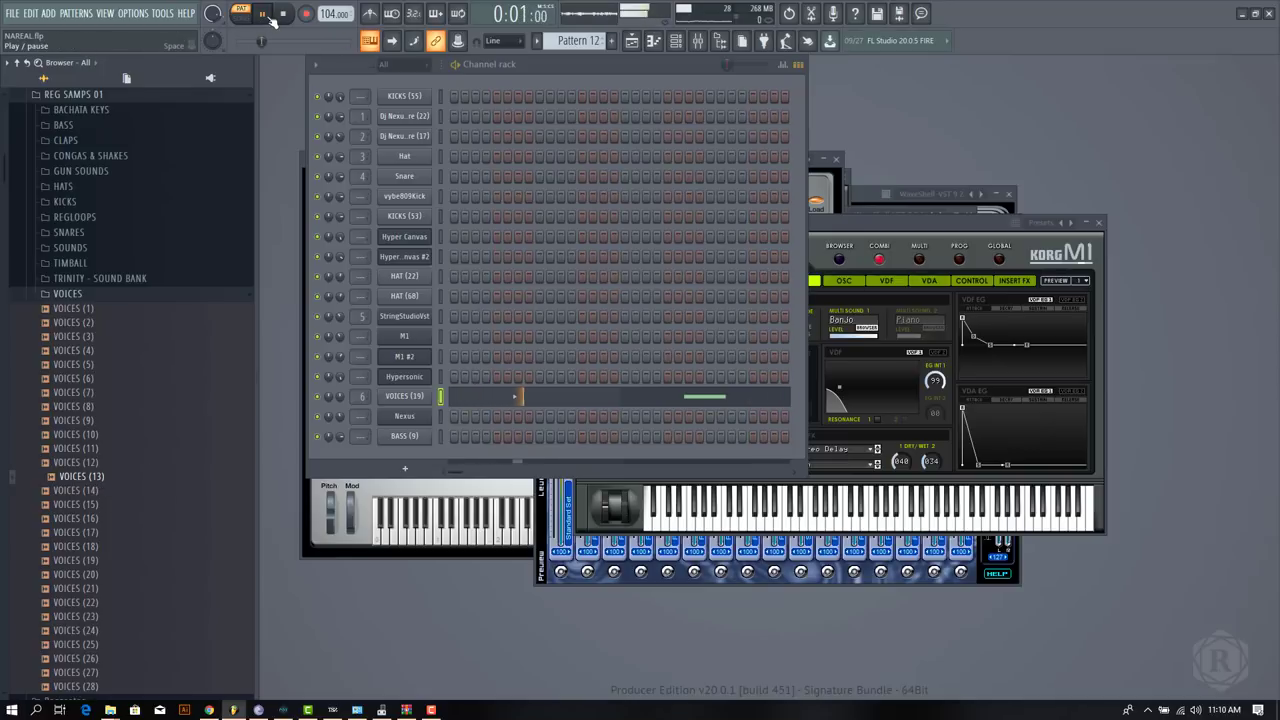
Show the VOICES (19) channel settings and the mixer with the effect slots of its Trapaholic Chant - AYY track
{"action": "left_click", "coordinate": [410, 399]}
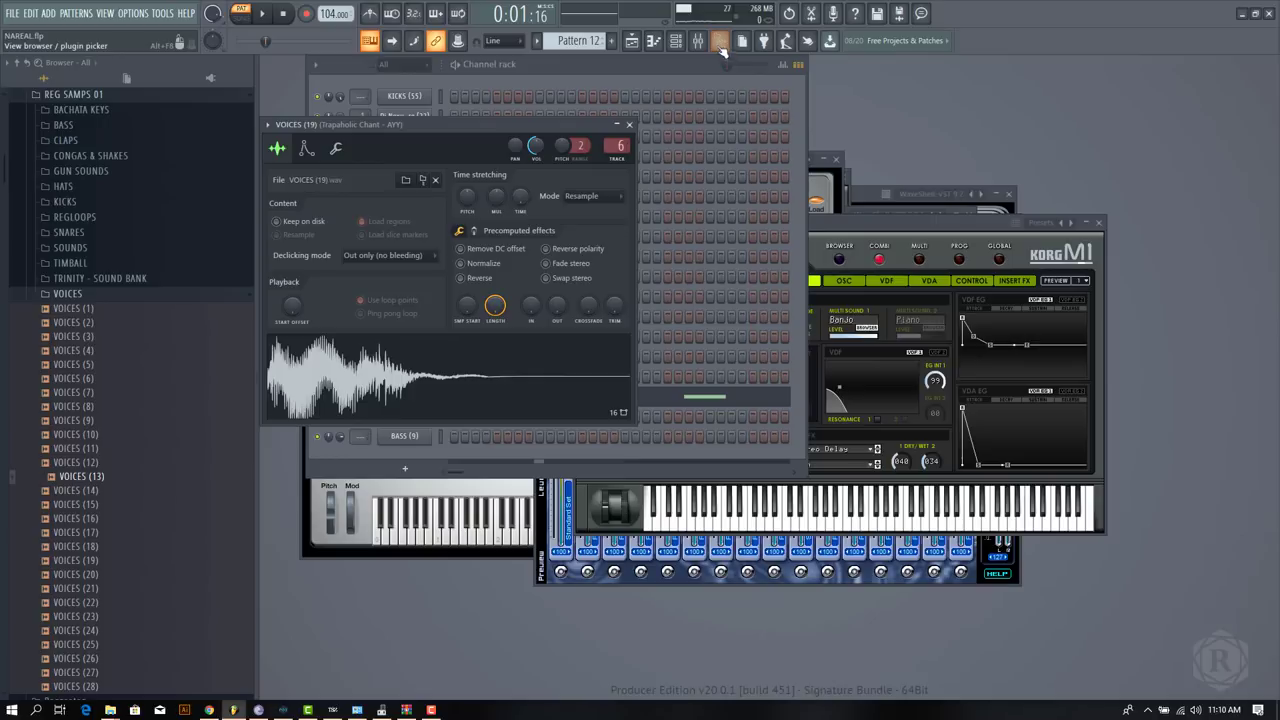
{"action": "left_click", "coordinate": [706, 46]}
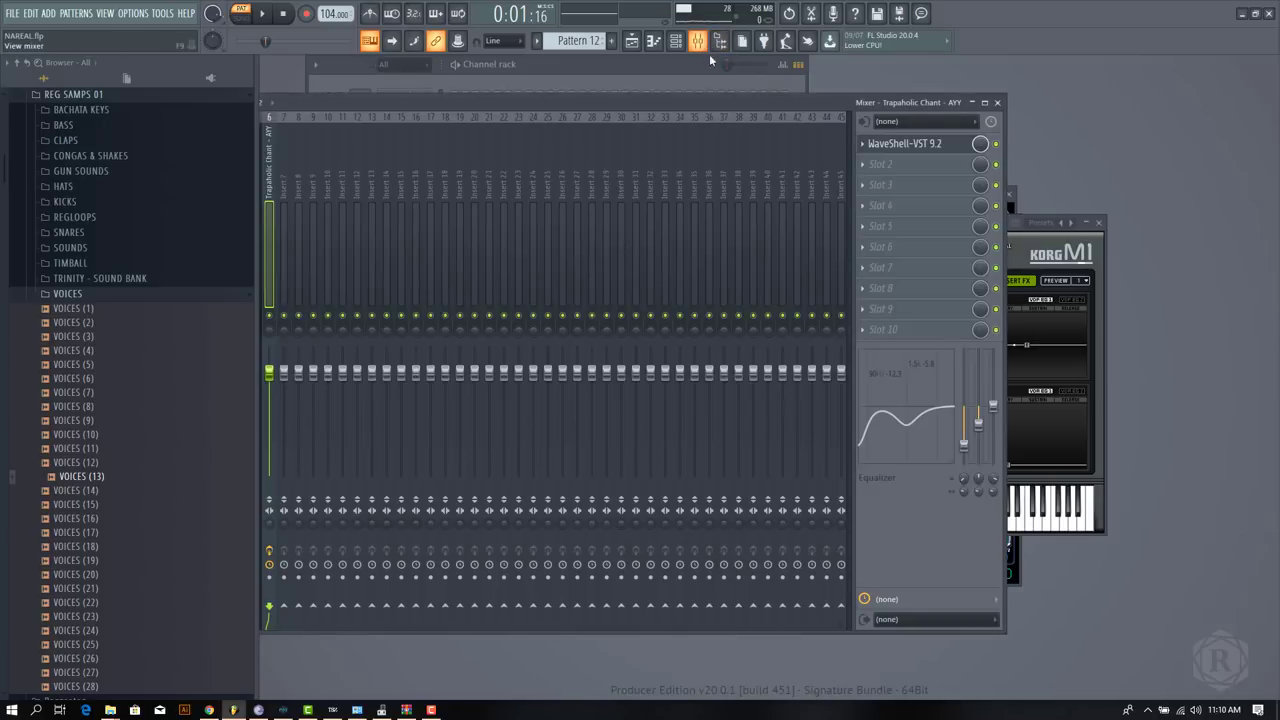
{"action": "double_click", "coordinate": [644, 108]}
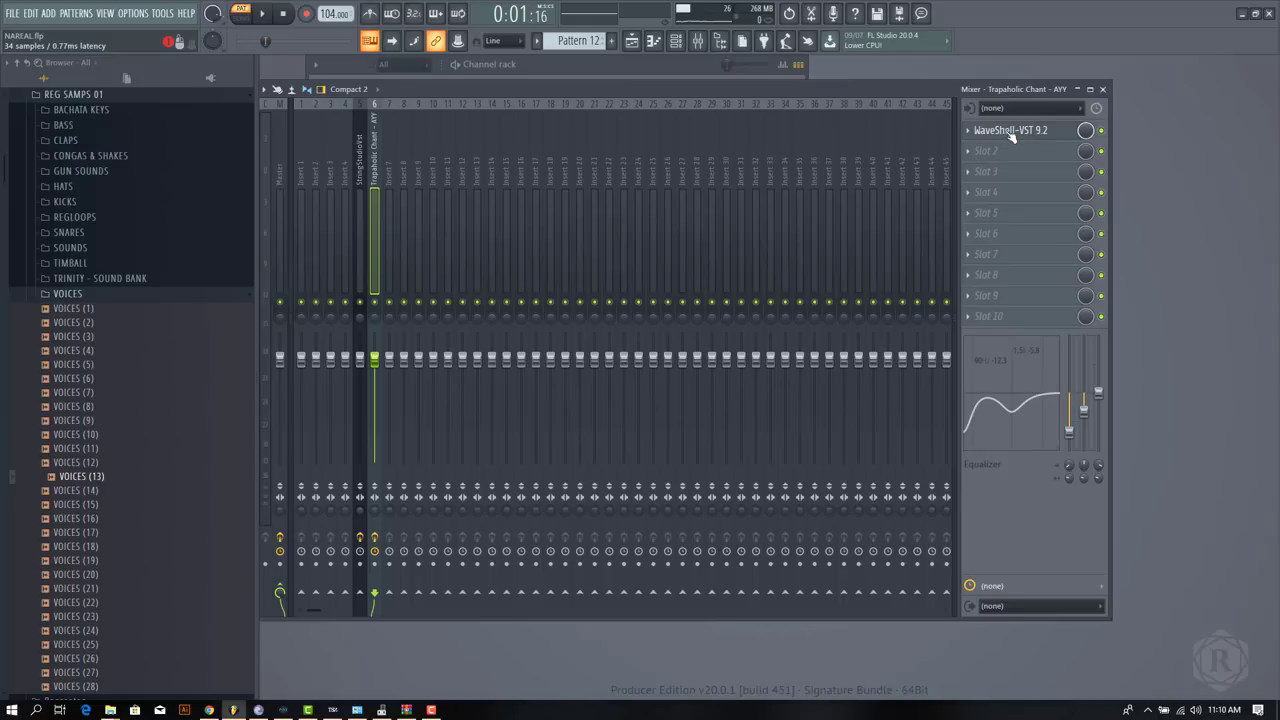
Show the WaveShell-VST effect on the Trapaholic Chant - AYY mixer track, and play pattern 13 with its Hyper Canvas #2 notes
{"action": "left_click", "coordinate": [1012, 131]}
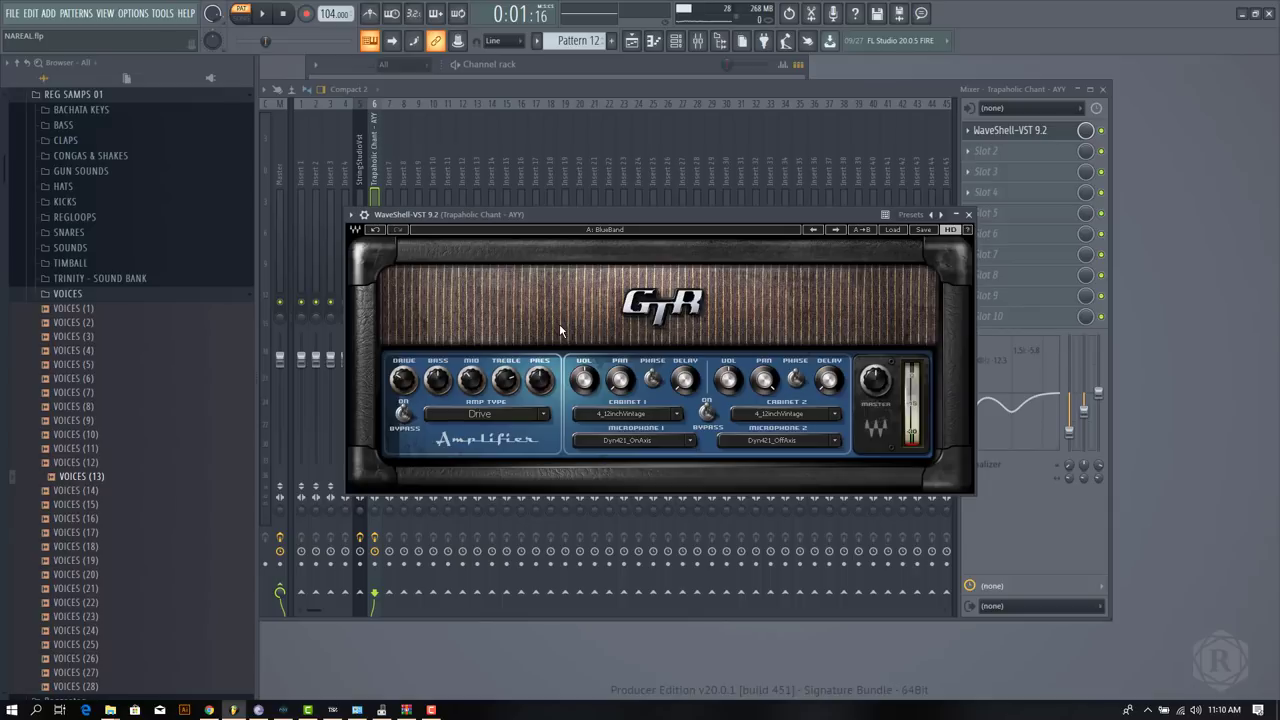
{"action": "left_click", "coordinate": [579, 68]}
{"action": "scroll", "coordinate": [583, 42], "scroll_direction": "down", "scroll_amount": 1}
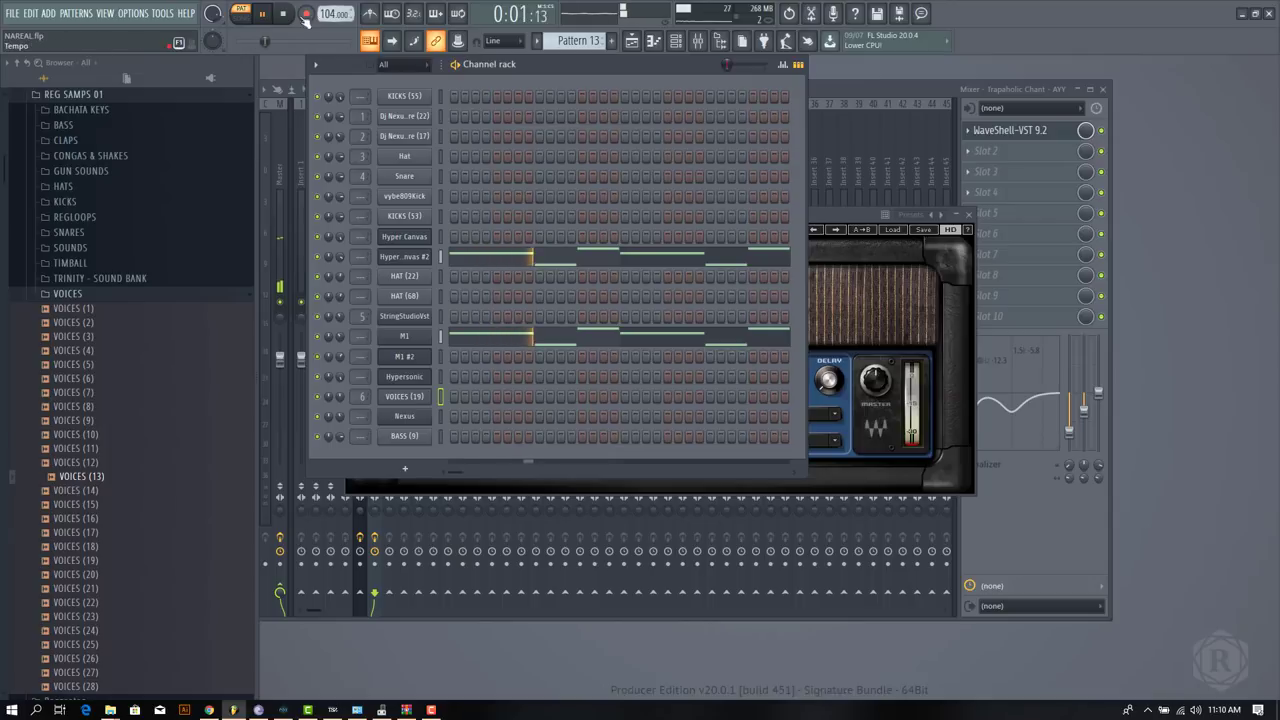
{"action": "left_click", "coordinate": [493, 258]}
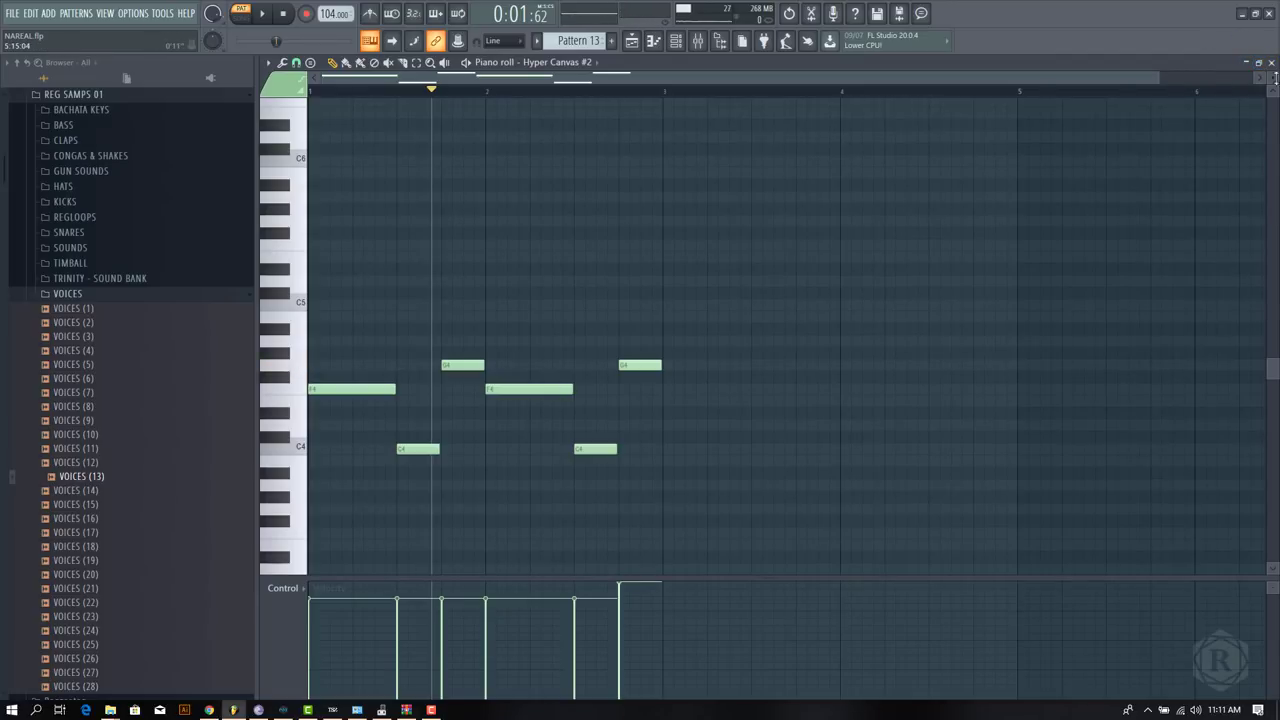
{"action": "left_click", "coordinate": [1271, 63]}
Play patterns 14 and 15, and show and play the Hypersonic notes of pattern 16
{"action": "scroll", "coordinate": [576, 33], "scroll_direction": "down", "scroll_amount": 1}
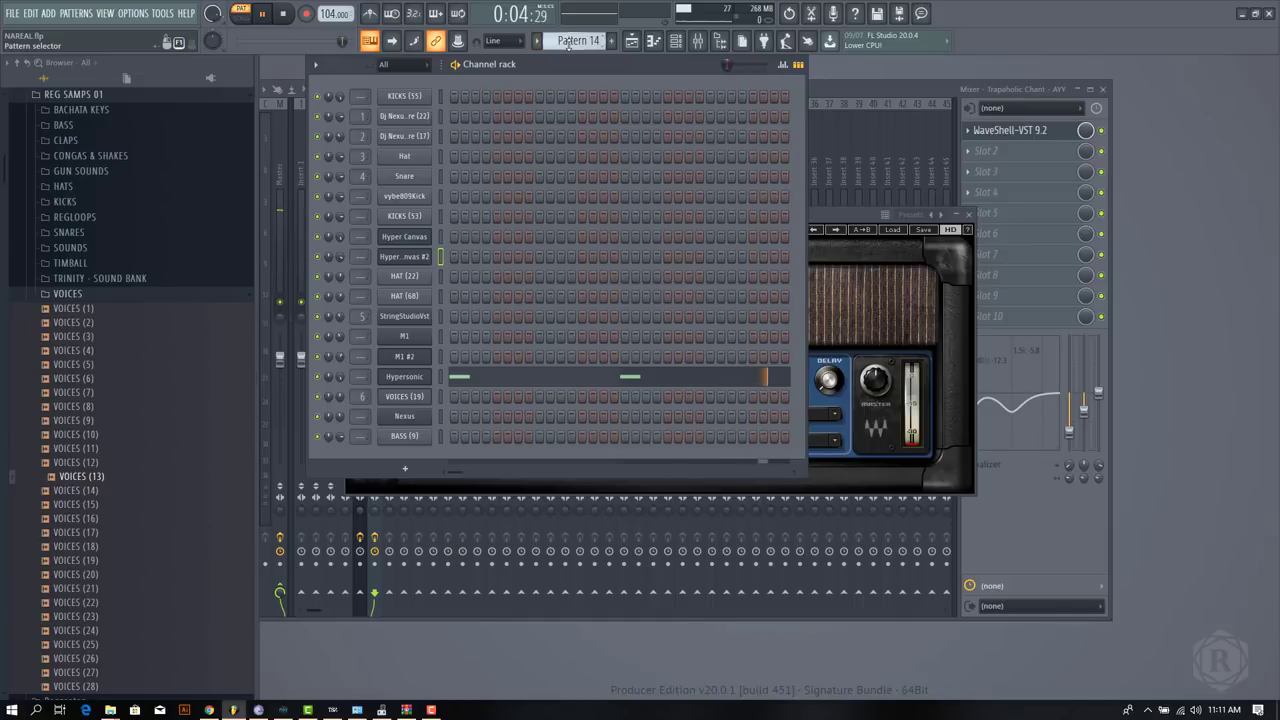
{"action": "scroll", "coordinate": [568, 44], "scroll_direction": "down", "scroll_amount": 1}
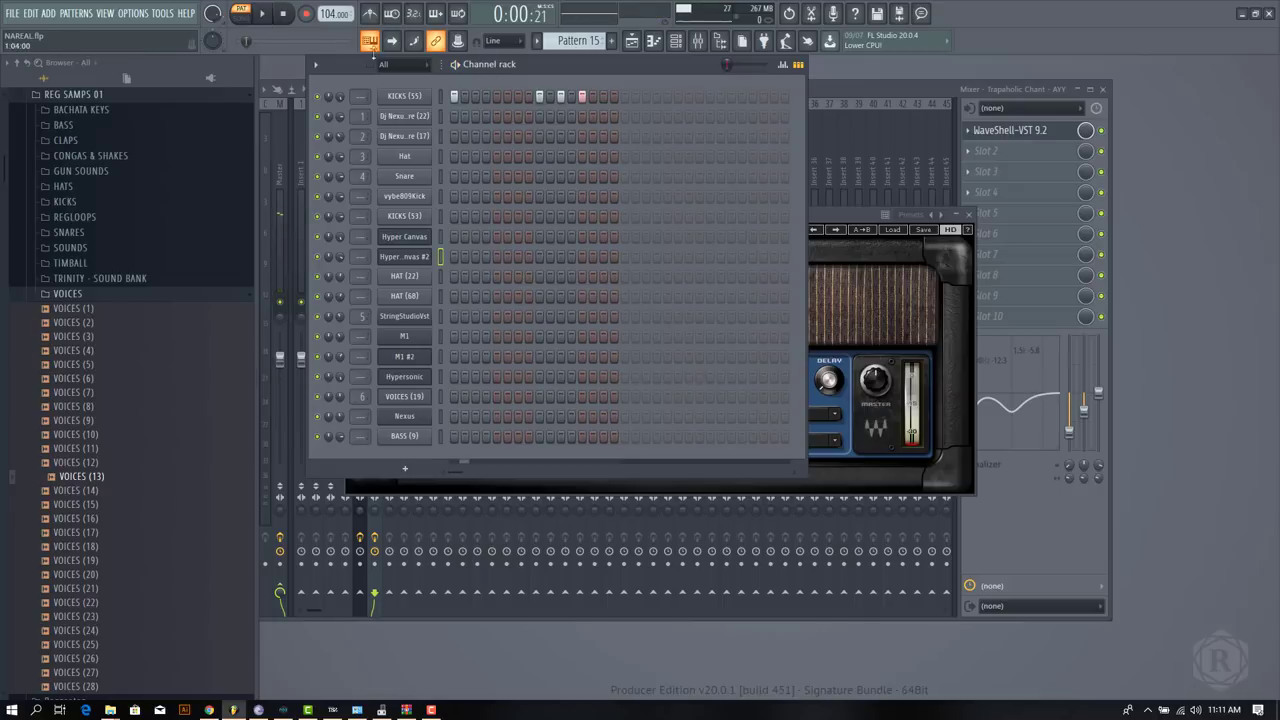
{"action": "scroll", "coordinate": [589, 41], "scroll_direction": "down", "scroll_amount": 1}
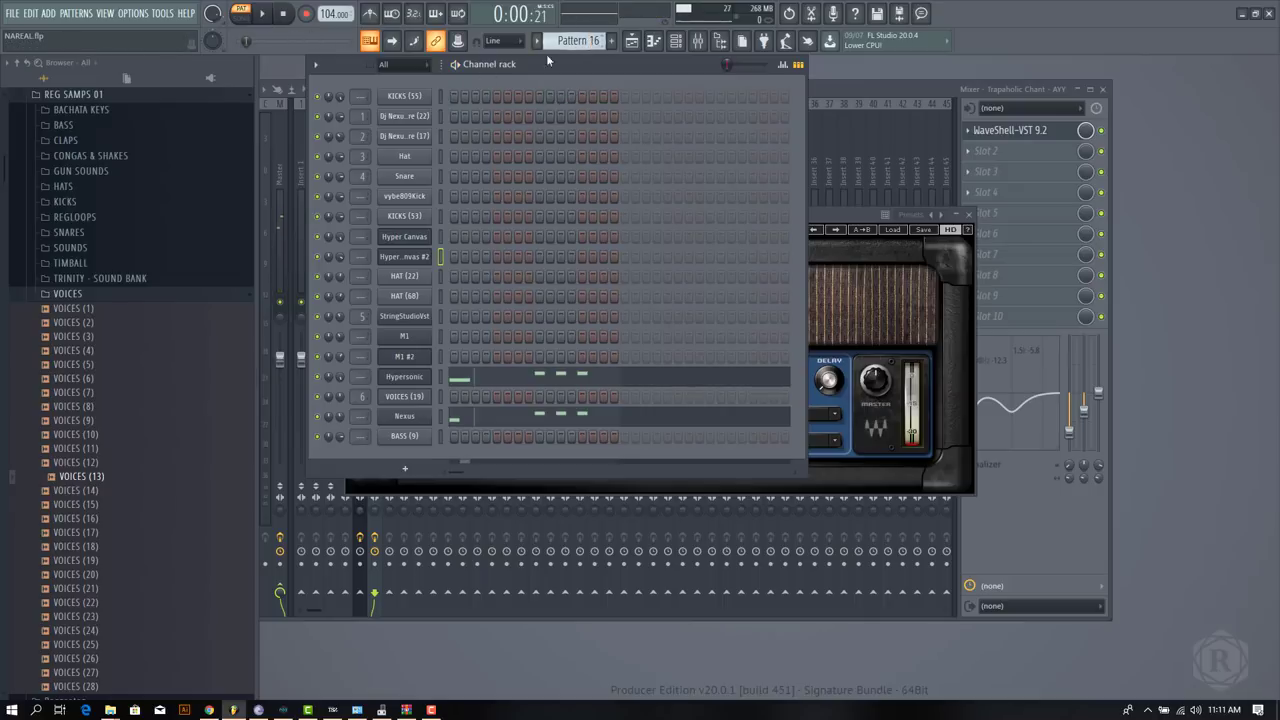
{"action": "left_click", "coordinate": [501, 386]}
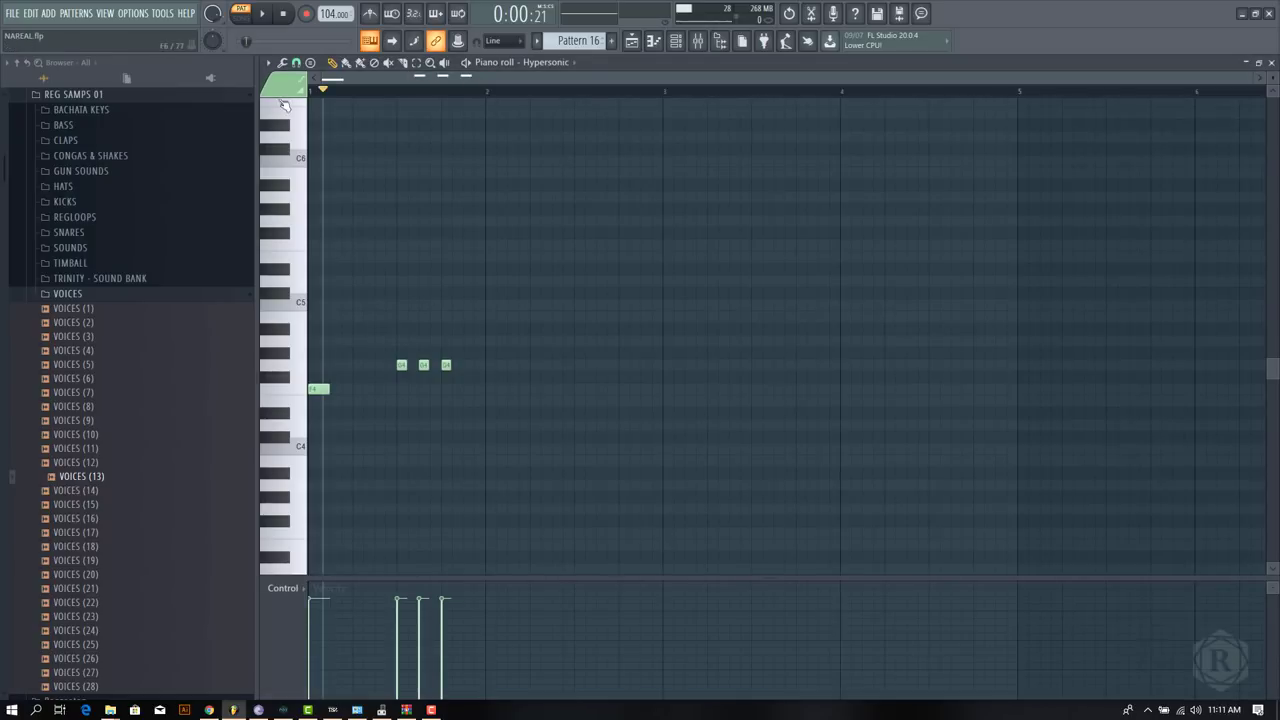
{"action": "left_click", "coordinate": [264, 16]}
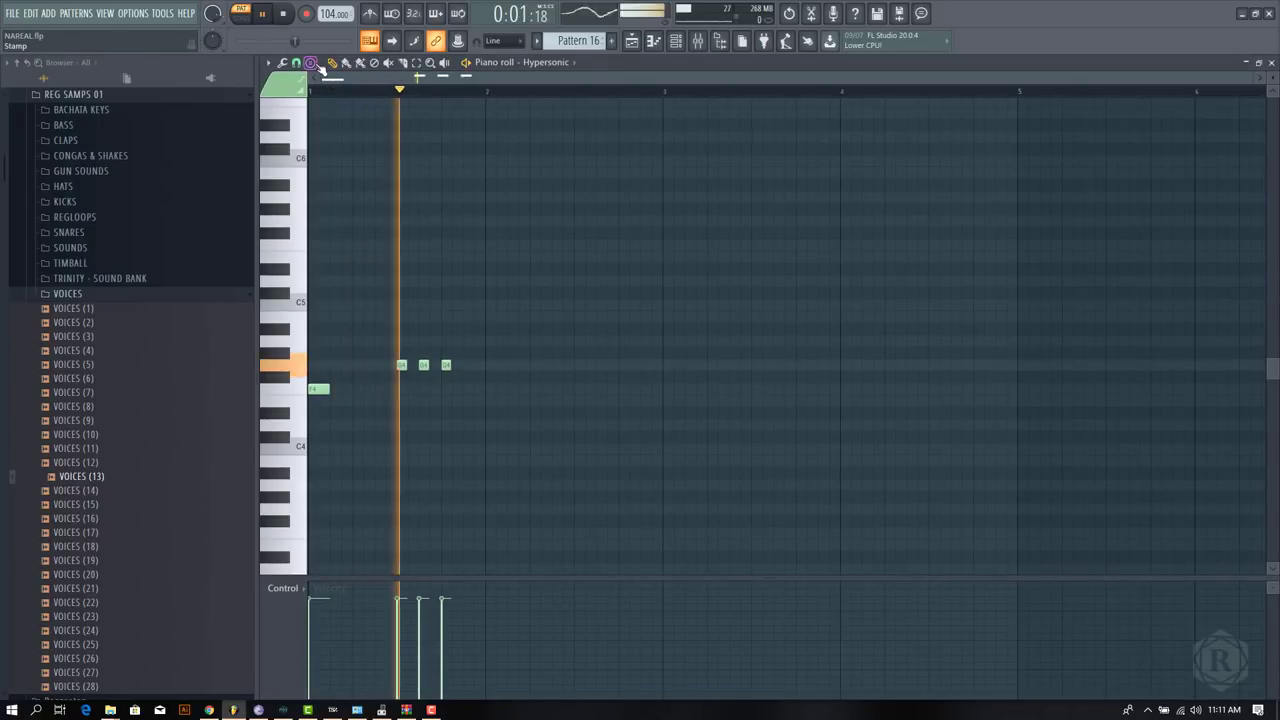
{"action": "left_click", "coordinate": [1271, 63]}
Show the Nexus notes of pattern 16 and the Nexus plugin with its CL Platinum Hit preset, and play the pattern
{"action": "left_click", "coordinate": [586, 423]}
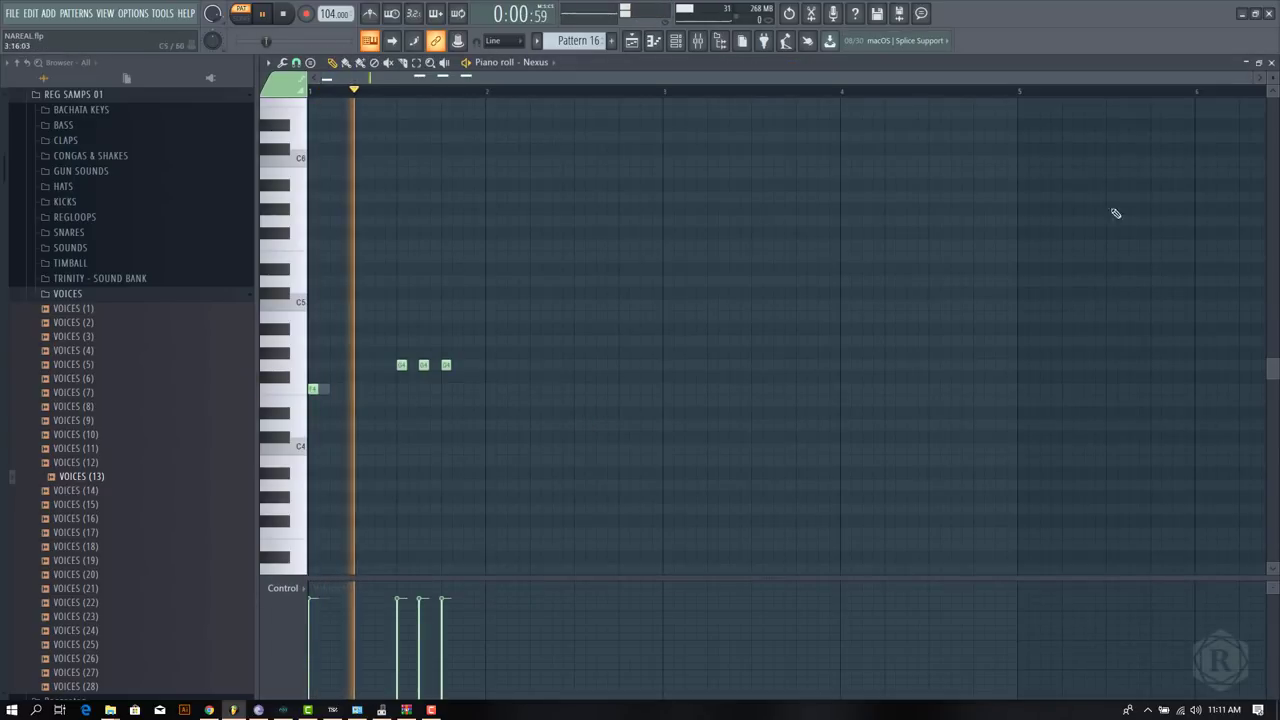
{"action": "key", "text": "F7"}
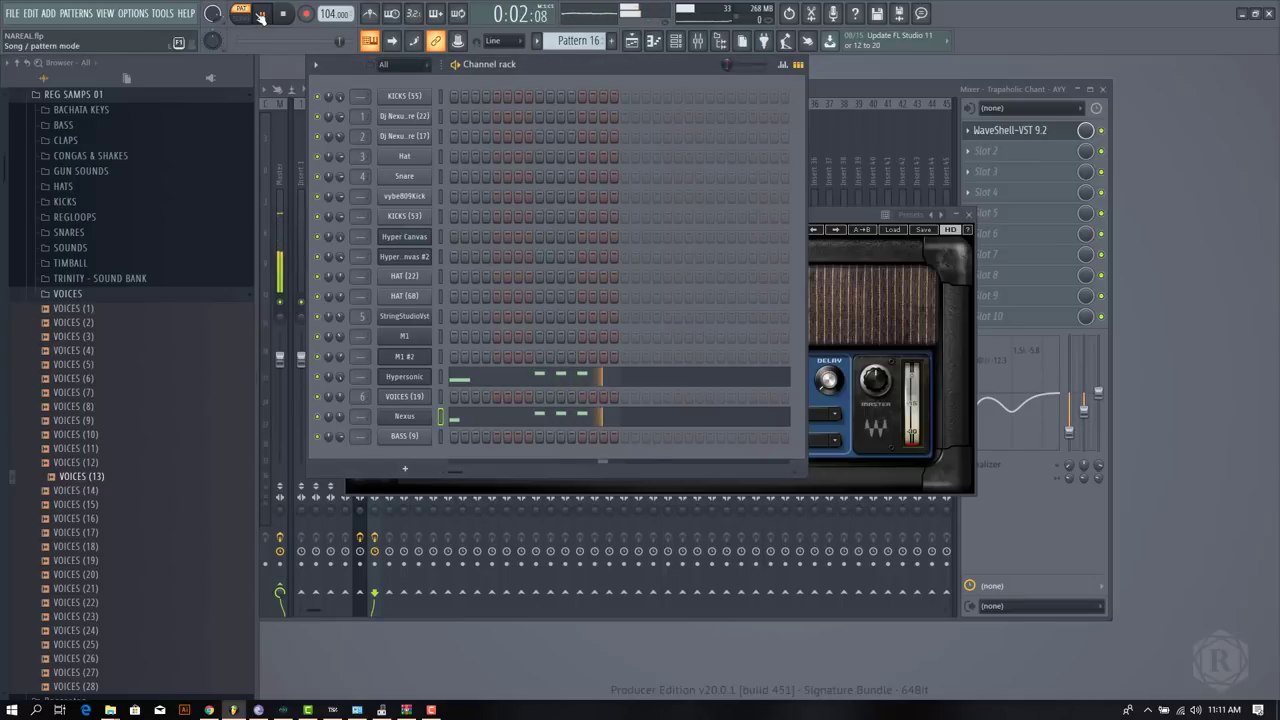
{"action": "left_click", "coordinate": [405, 419]}
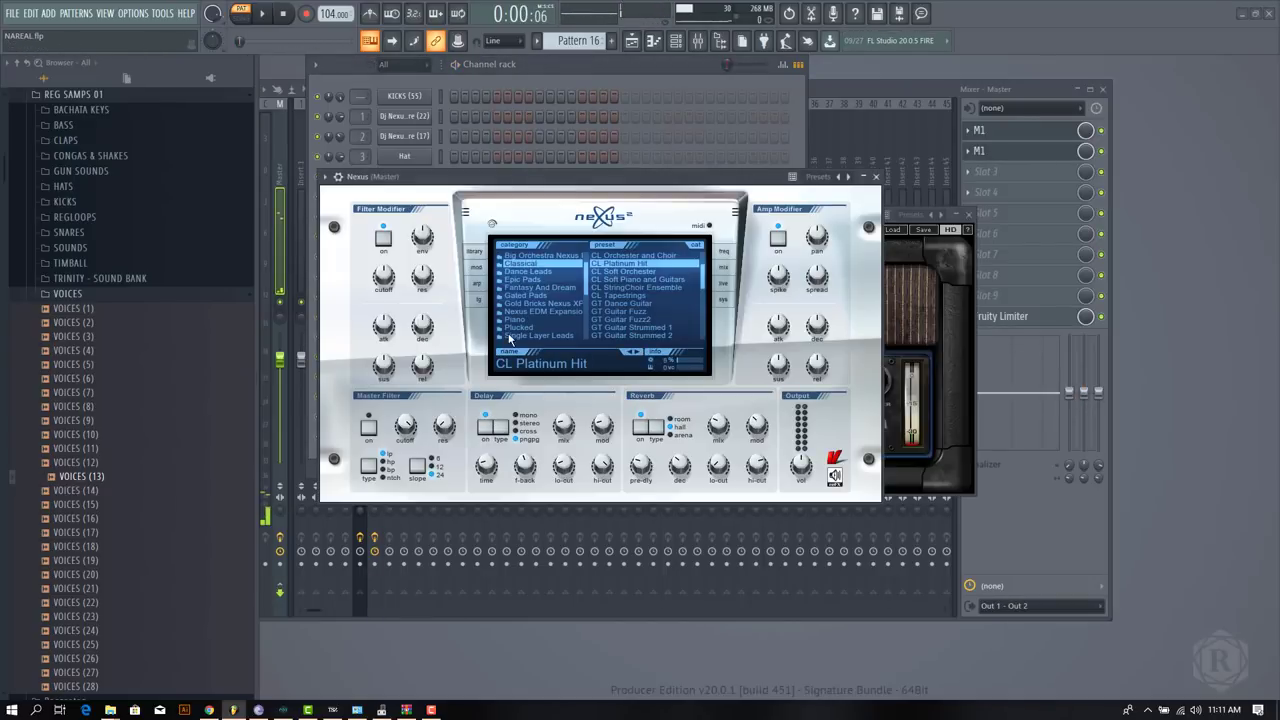
{"action": "left_click", "coordinate": [557, 71]}
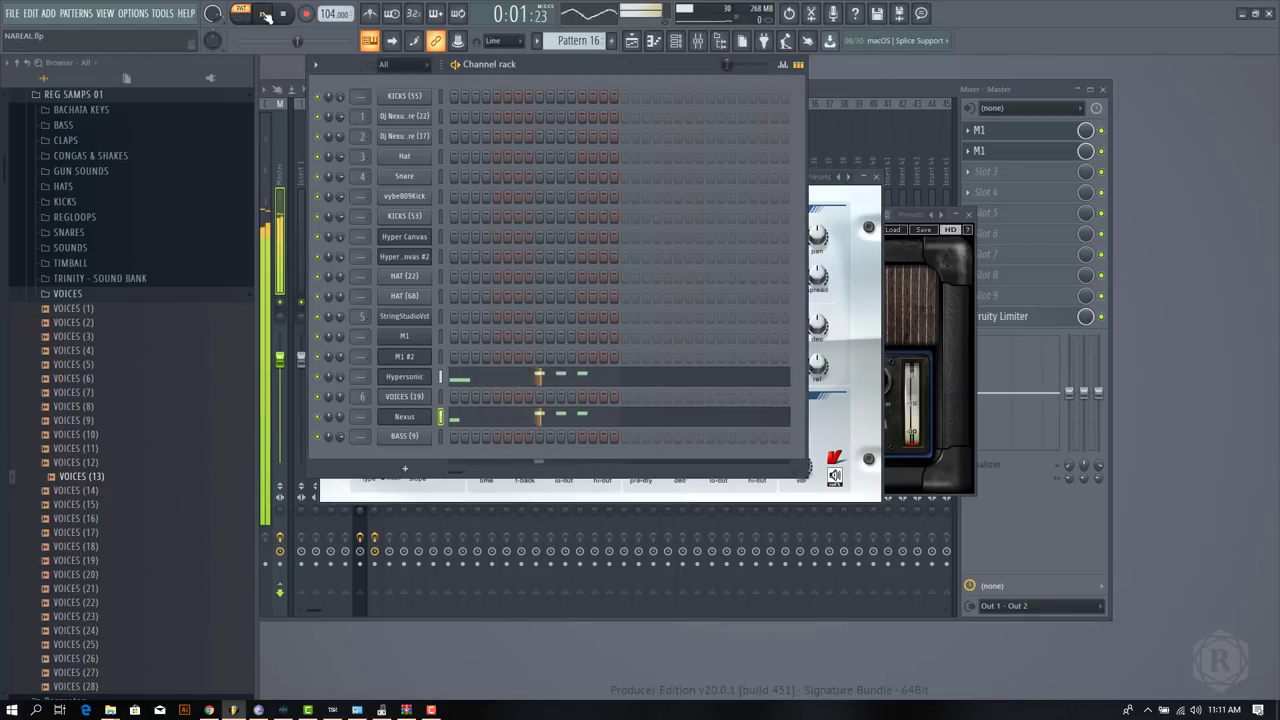
Play pattern 17 with its Hypersonic part and pattern 19 with its KICKS (53) part
{"action": "scroll", "coordinate": [585, 38], "scroll_direction": "down", "scroll_amount": 1}
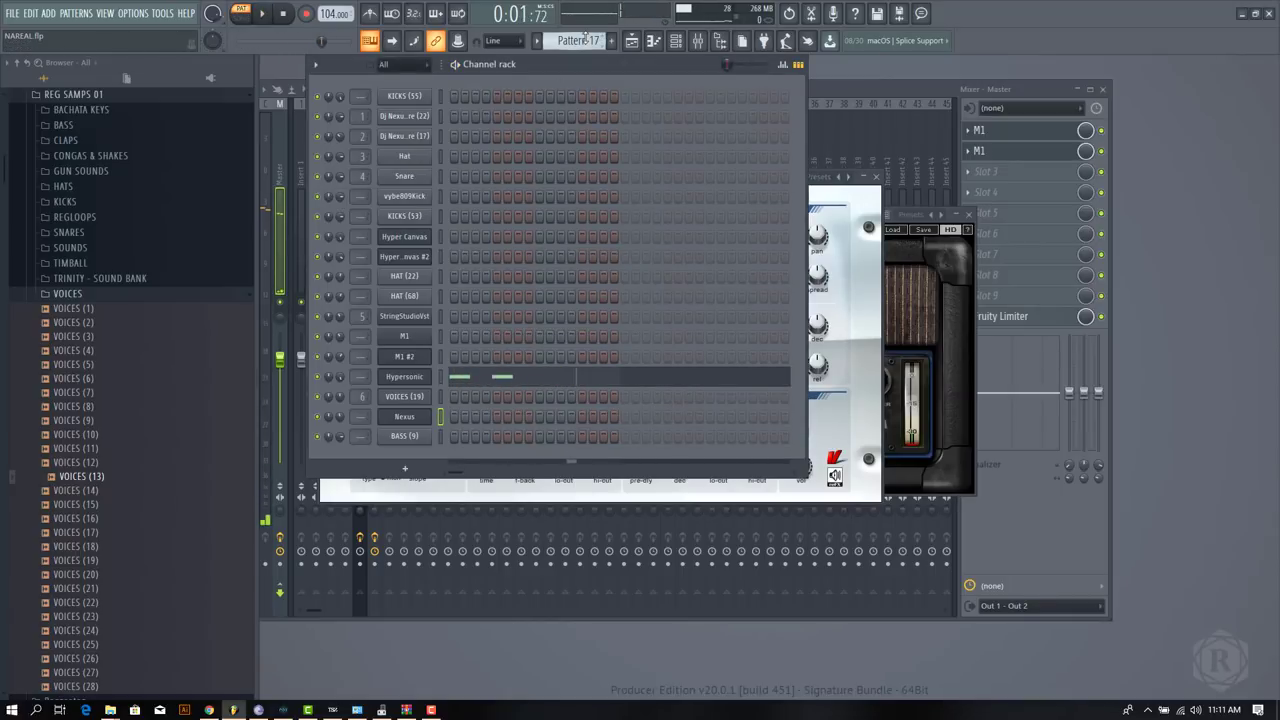
{"action": "left_click", "coordinate": [268, 18]}
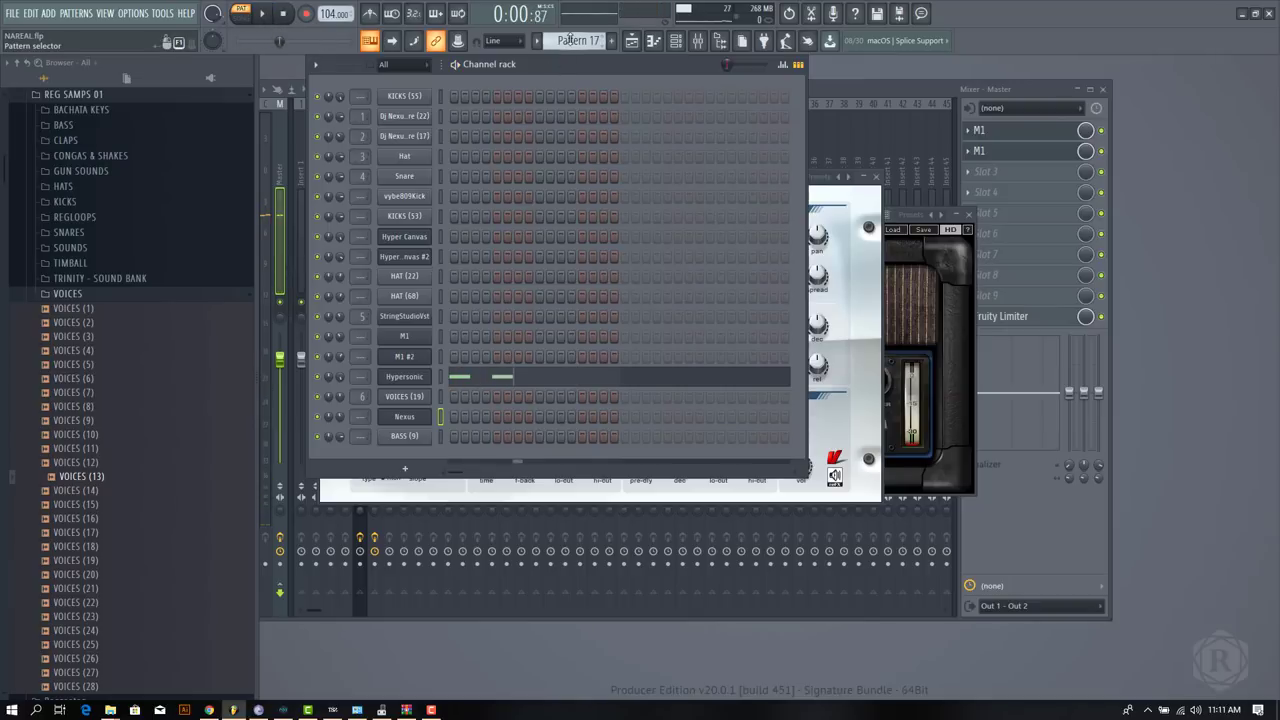
{"action": "scroll", "coordinate": [570, 39], "scroll_direction": "down", "scroll_amount": 2}
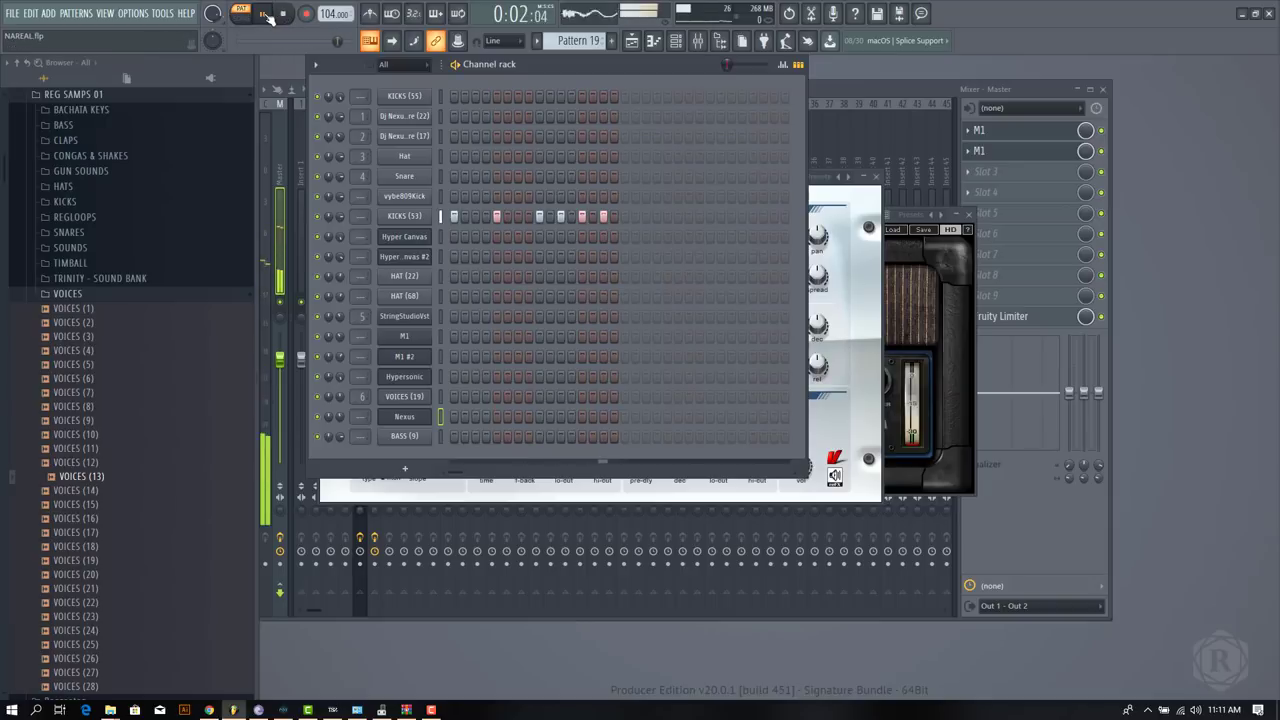
Play pattern 20, show its Hypersonic notes, and continue through pattern 21 to pattern 23
{"action": "scroll", "coordinate": [565, 45], "scroll_direction": "down", "scroll_amount": 1}
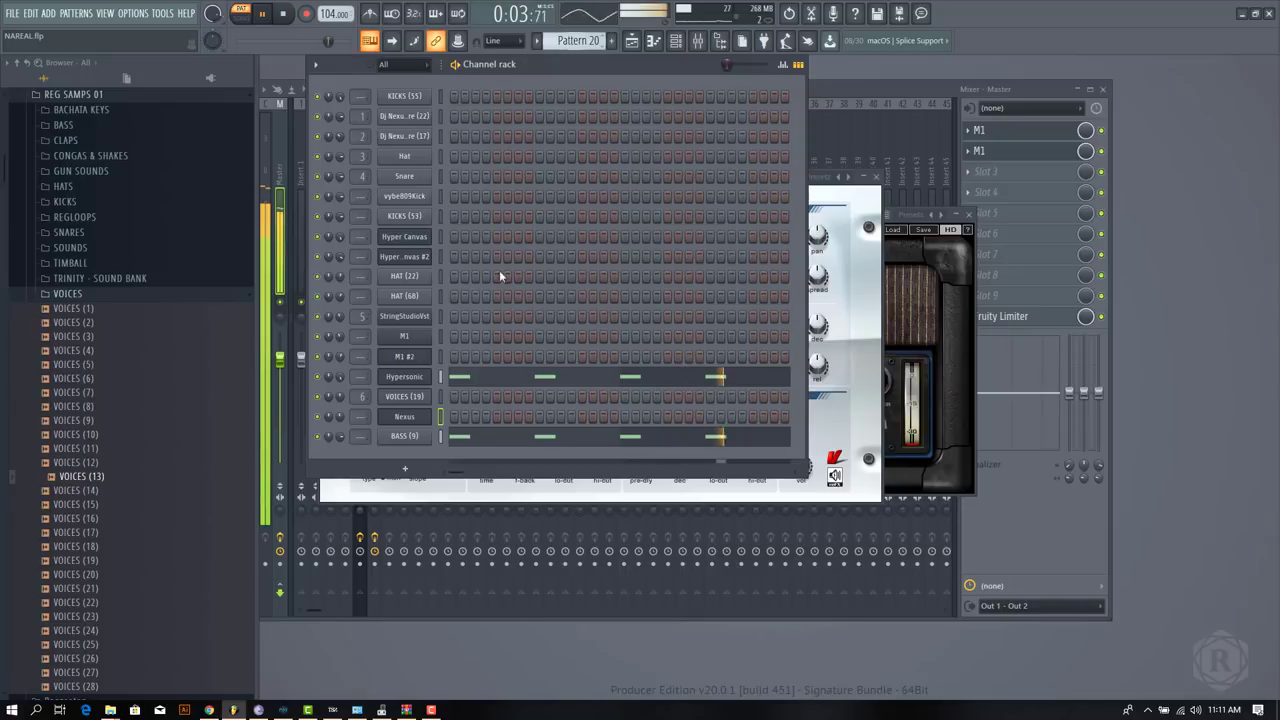
{"action": "left_click", "coordinate": [467, 381]}
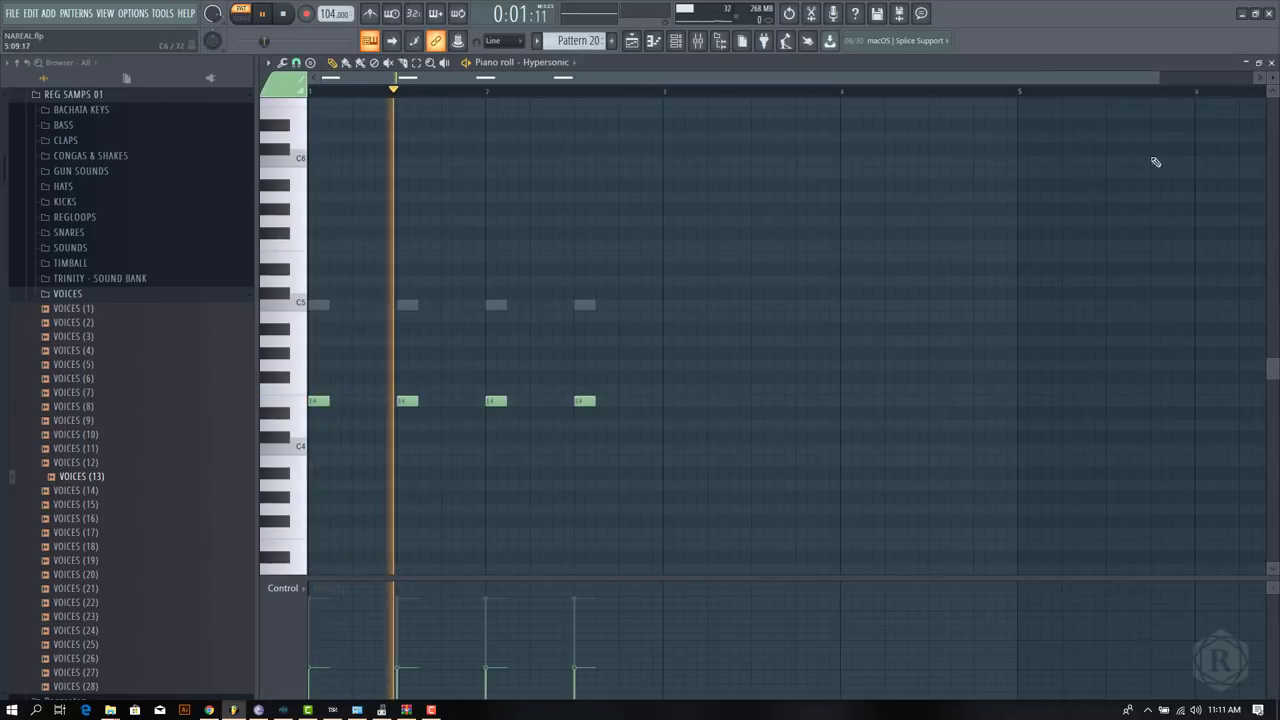
{"action": "left_click", "coordinate": [1246, 62]}
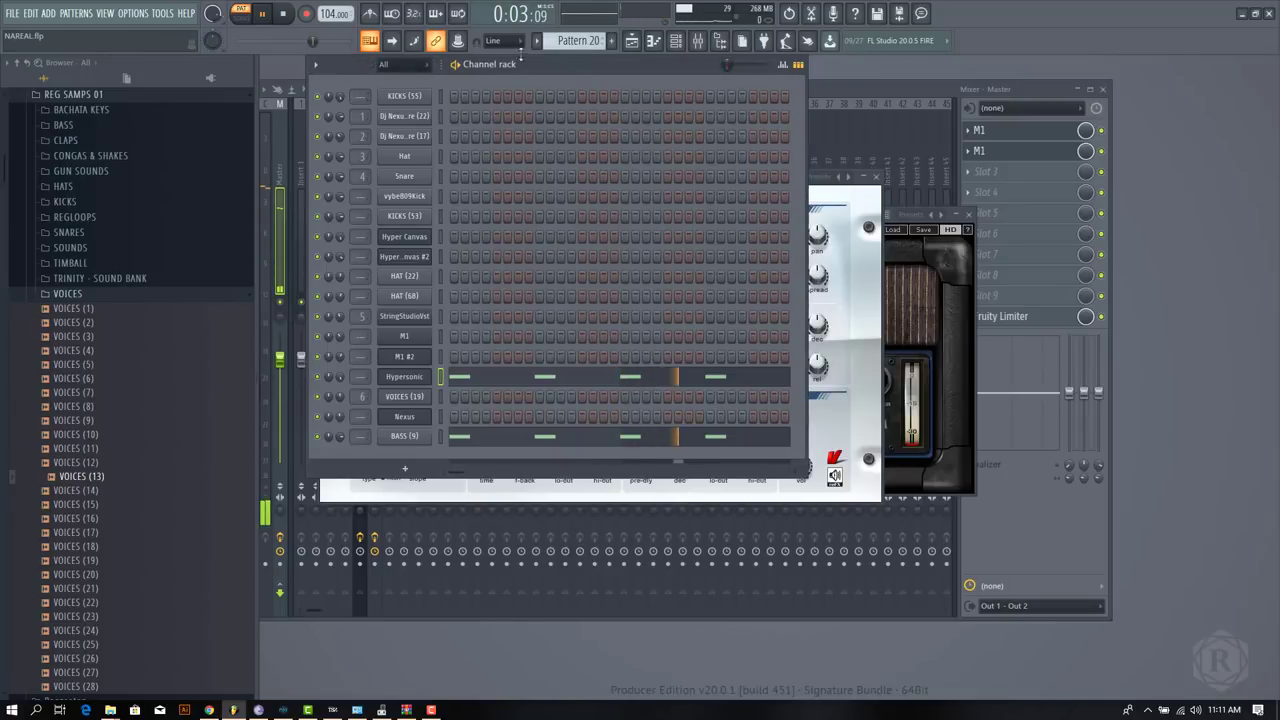
{"action": "scroll", "coordinate": [566, 45], "scroll_direction": "down", "scroll_amount": 1}
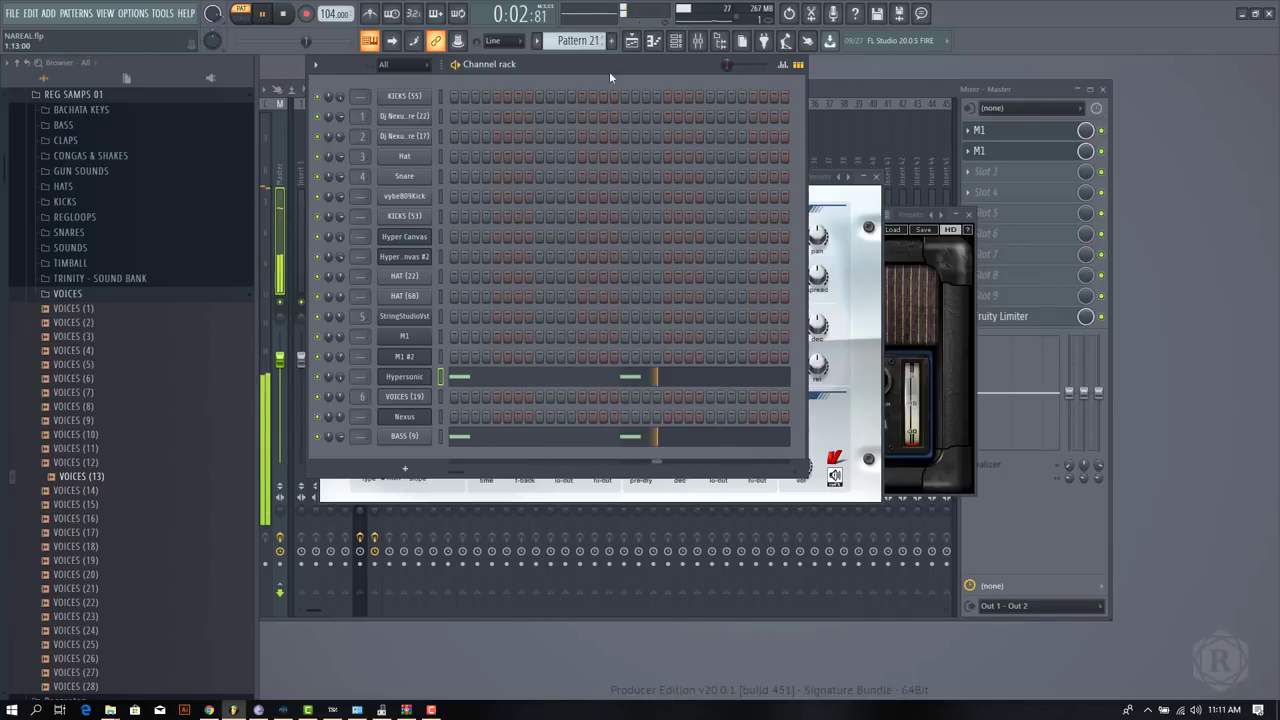
{"action": "scroll", "coordinate": [582, 35], "scroll_direction": "down", "scroll_amount": 2}
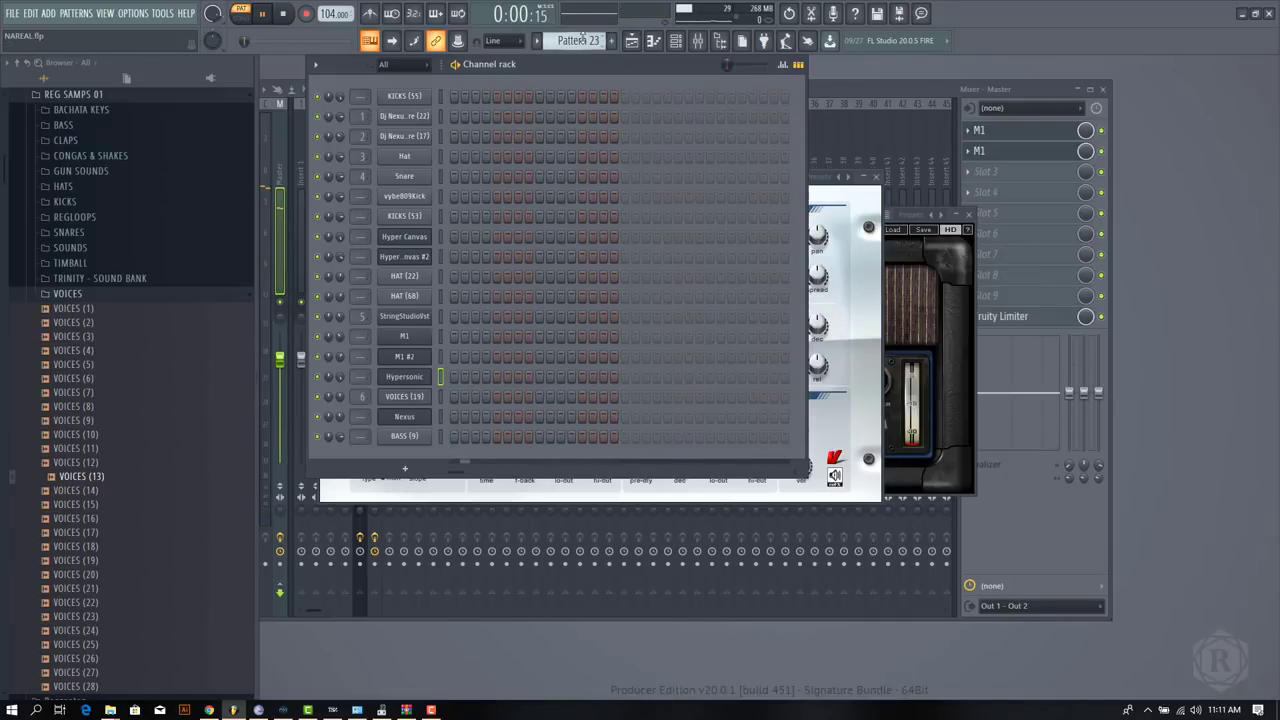
Show the full arrangement in the playlist, play it from the start in song mode and fit all clips in view
{"action": "left_click", "coordinate": [632, 42]}
{"action": "scroll", "coordinate": [531, 149], "scroll_direction": "up", "scroll_amount": 2}
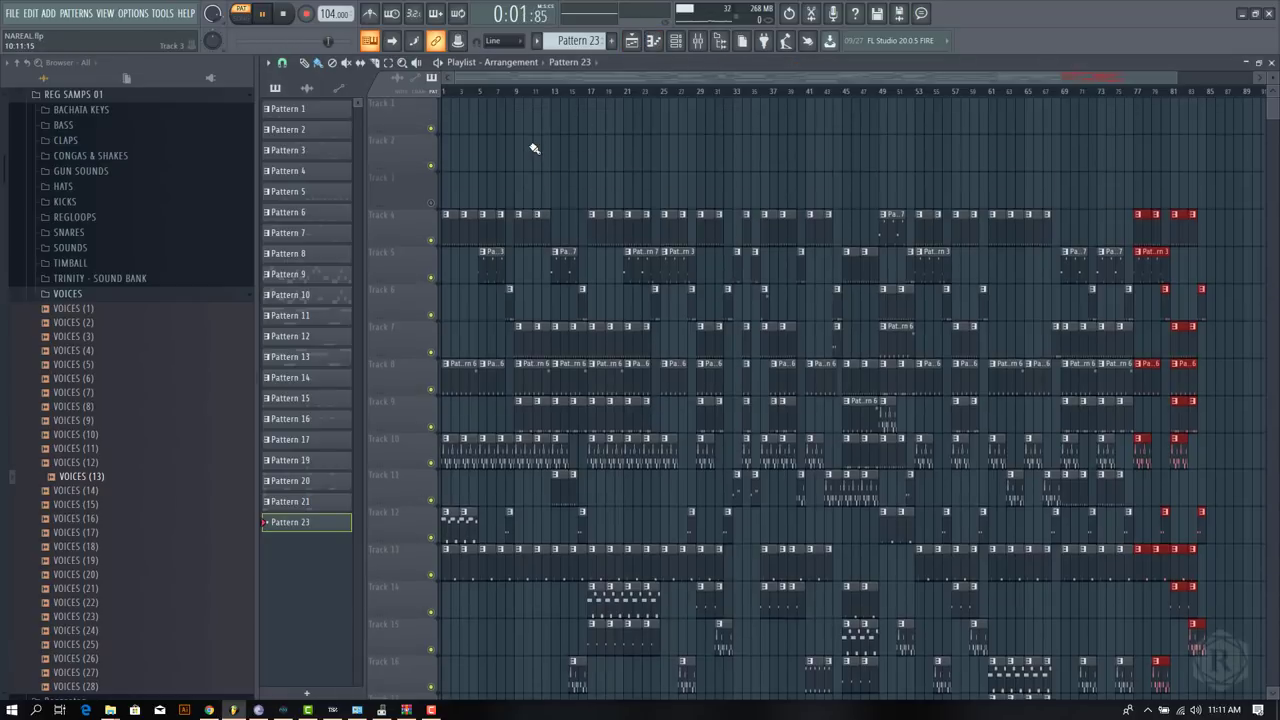
{"action": "scroll", "coordinate": [510, 130], "scroll_direction": "down", "scroll_amount": 1}
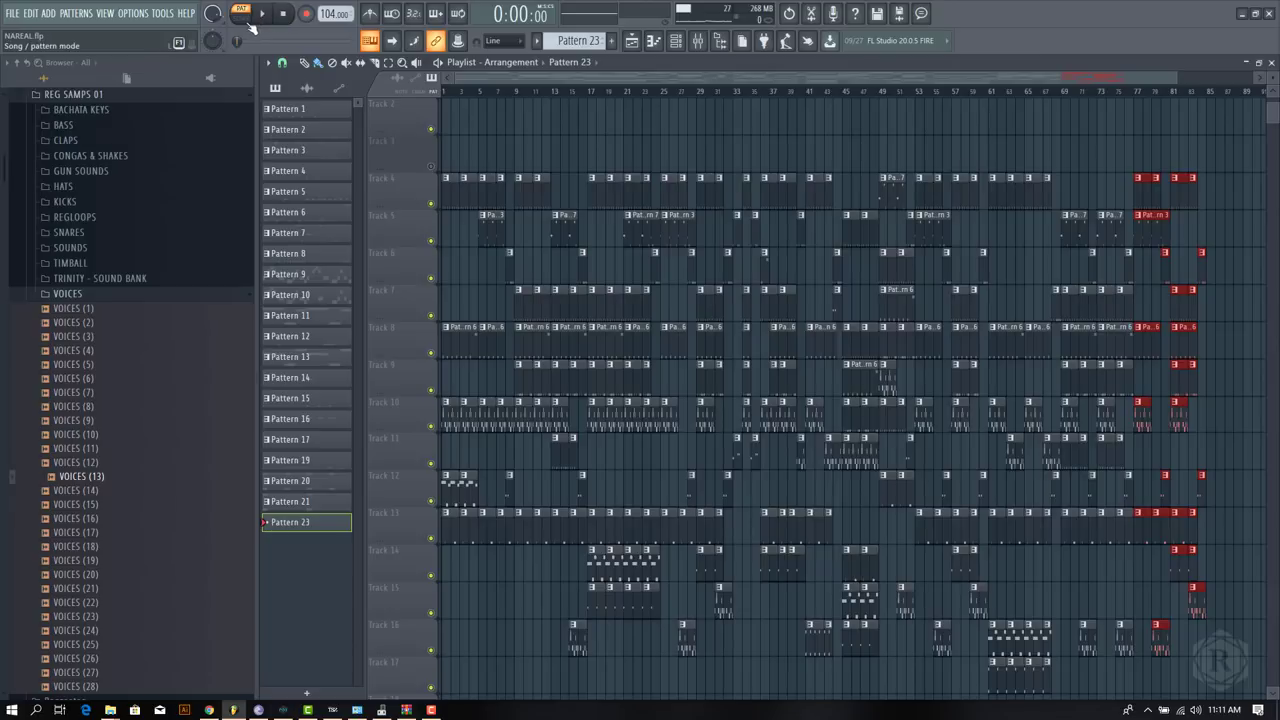
{"action": "left_click", "coordinate": [264, 15]}
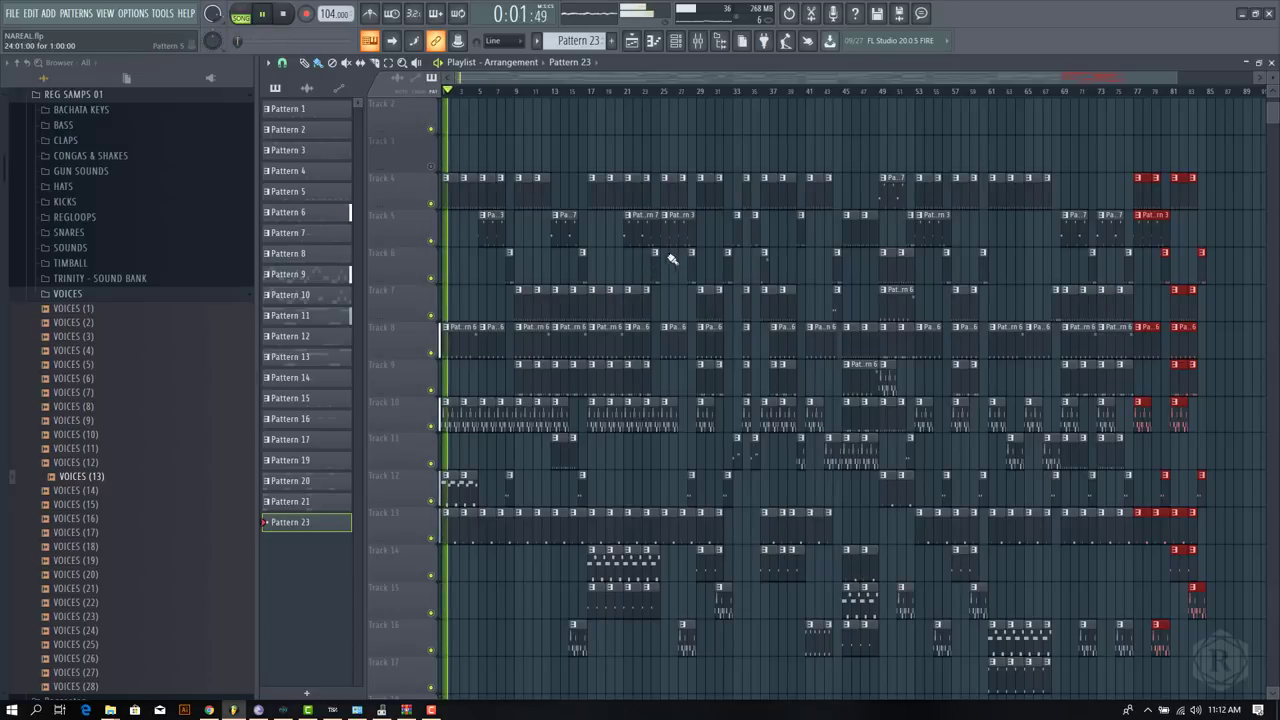
{"action": "left_click_drag", "start_coordinate": [1178, 76], "coordinate": [1192, 75]}
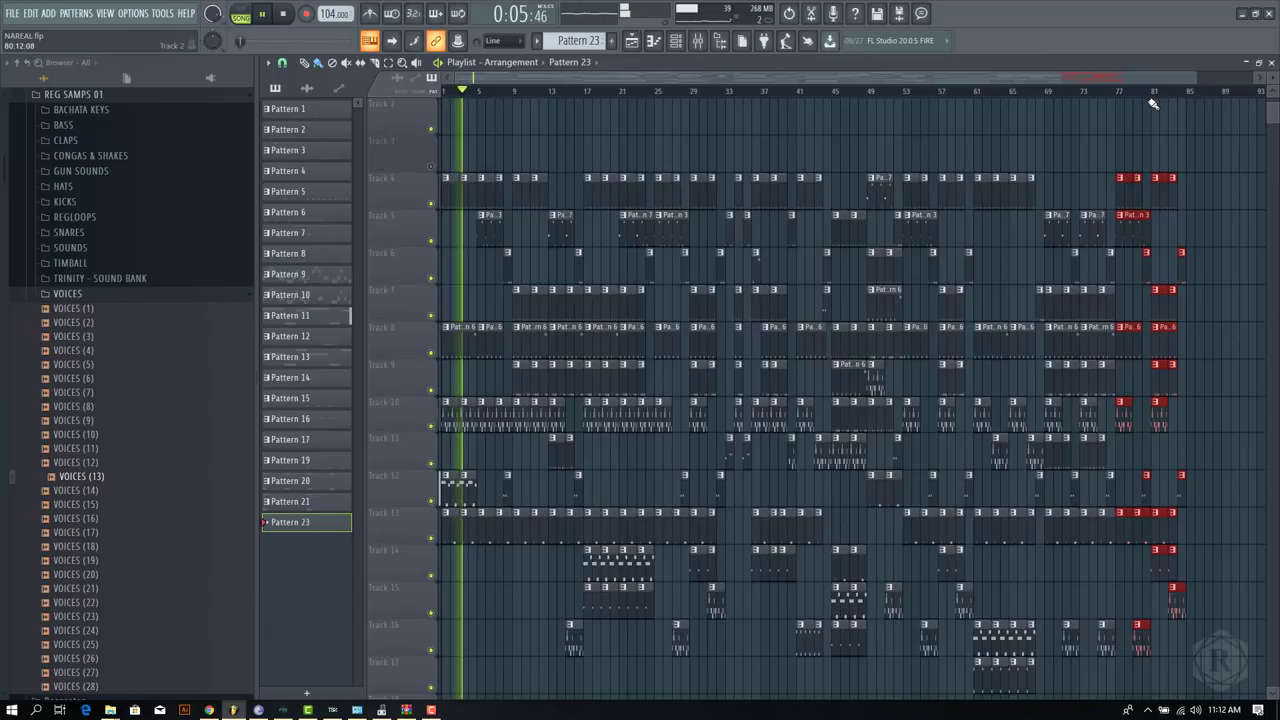